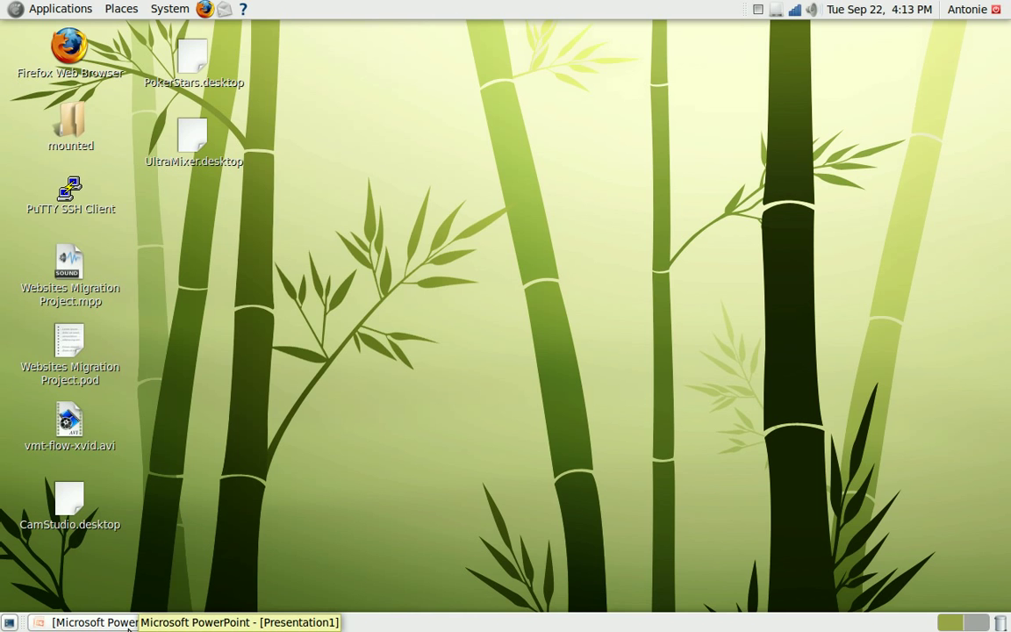
Return to the network slide, highlight the Home PC entry and delete a digit from its address
click(129, 622)
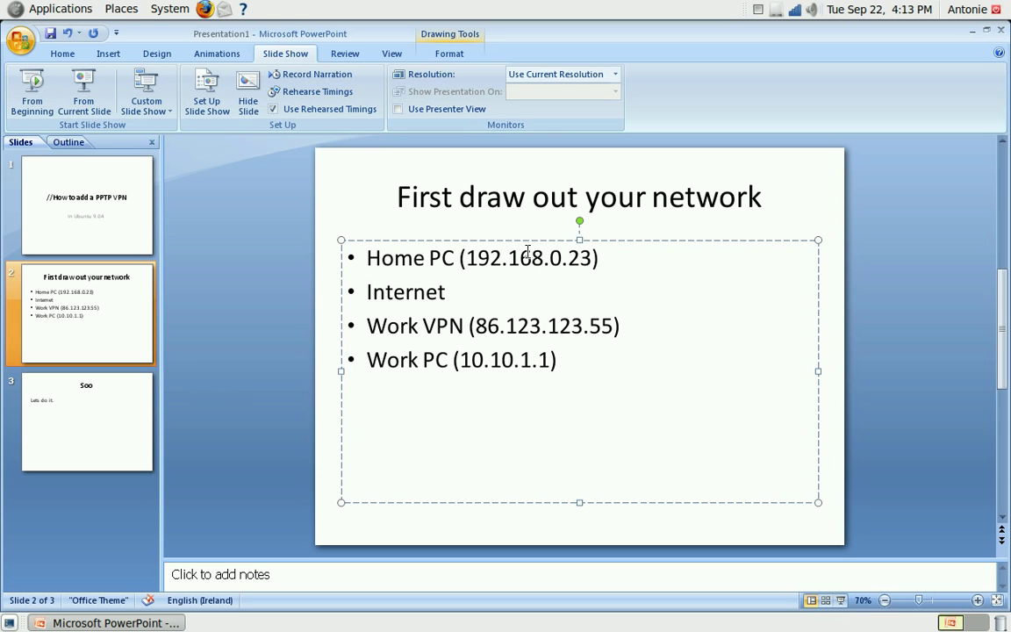
drag(594, 257, 367, 257)
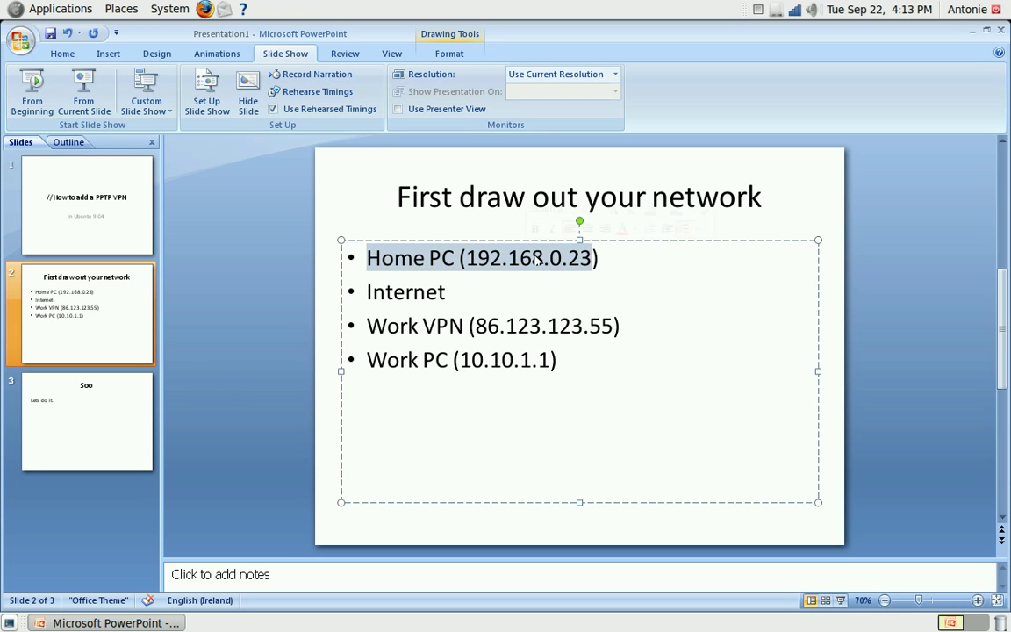
click(483, 259)
key(BackSpace)
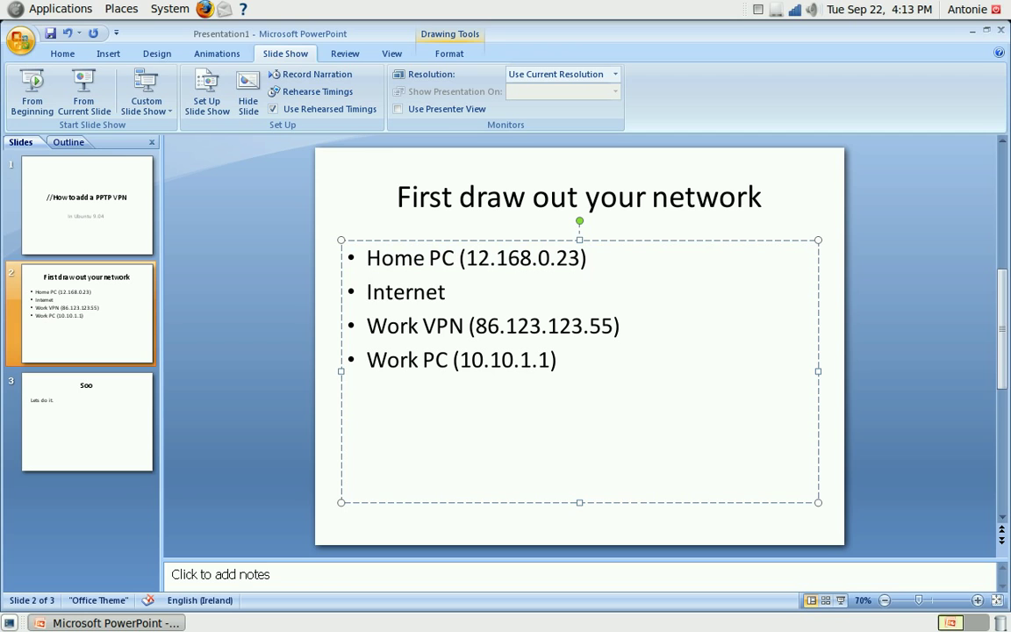
Highlight Internet and Work VPN, then restore the Work VPN address to 86.123.123.55
drag(366, 291, 497, 284)
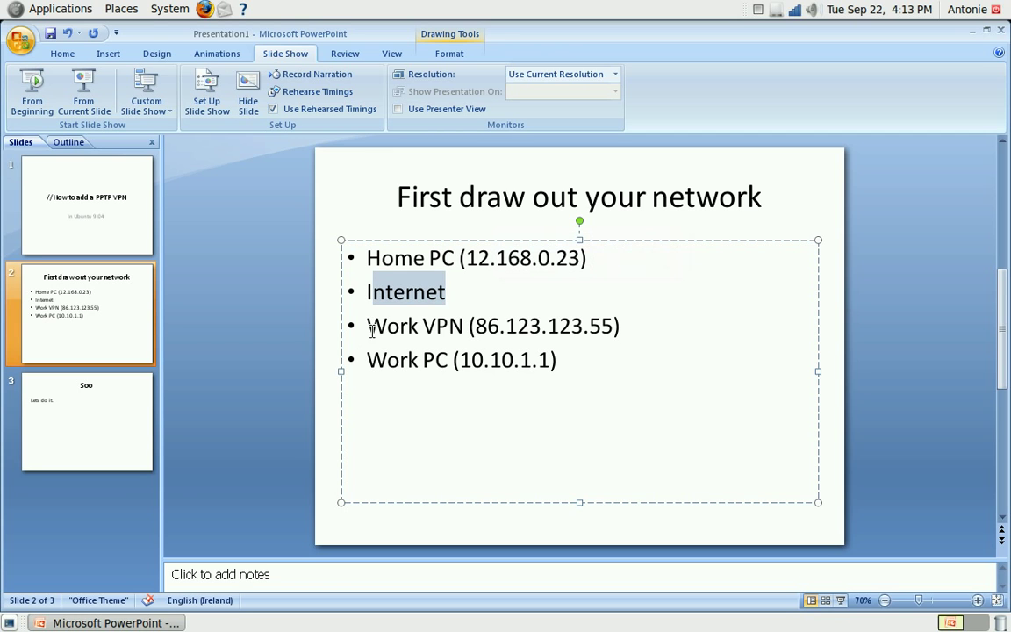
drag(369, 326, 470, 327)
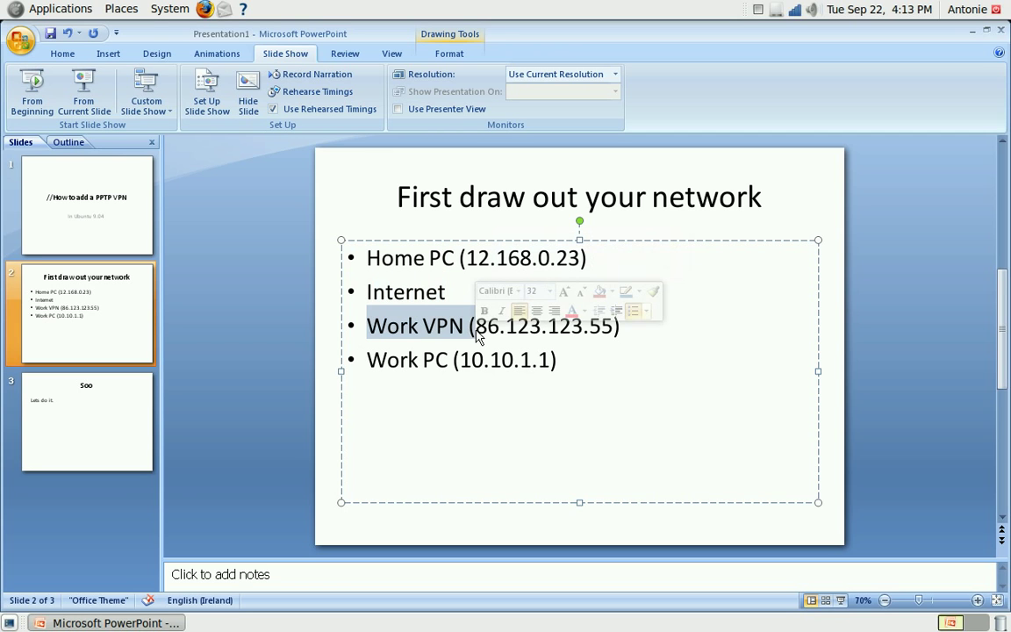
click(475, 326)
key(Delete)
drag(475, 326, 548, 325)
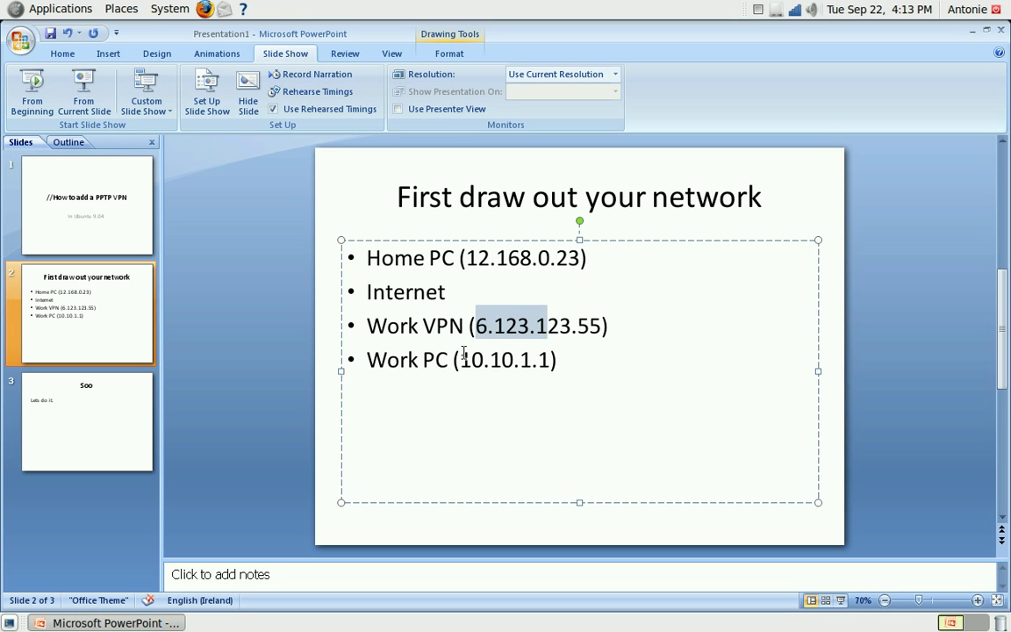
click(479, 327)
key(Delete)
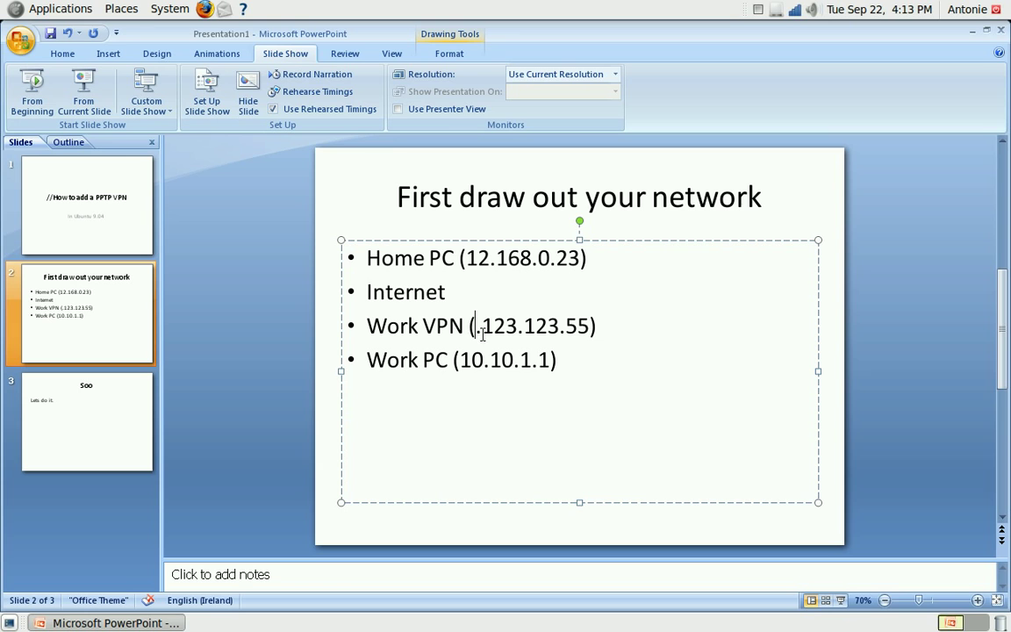
text(8)
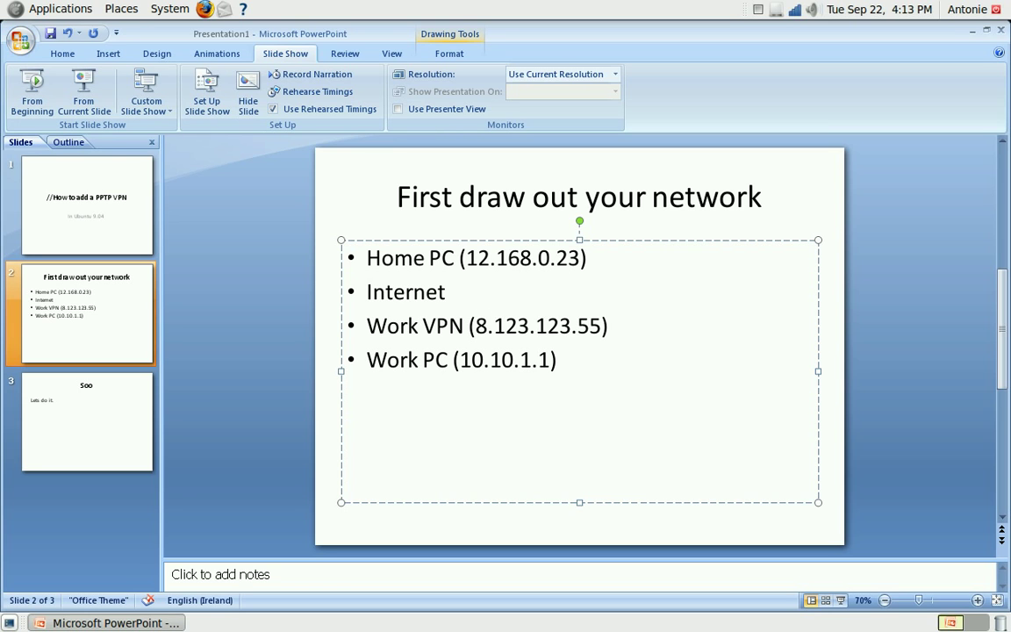
text(6)
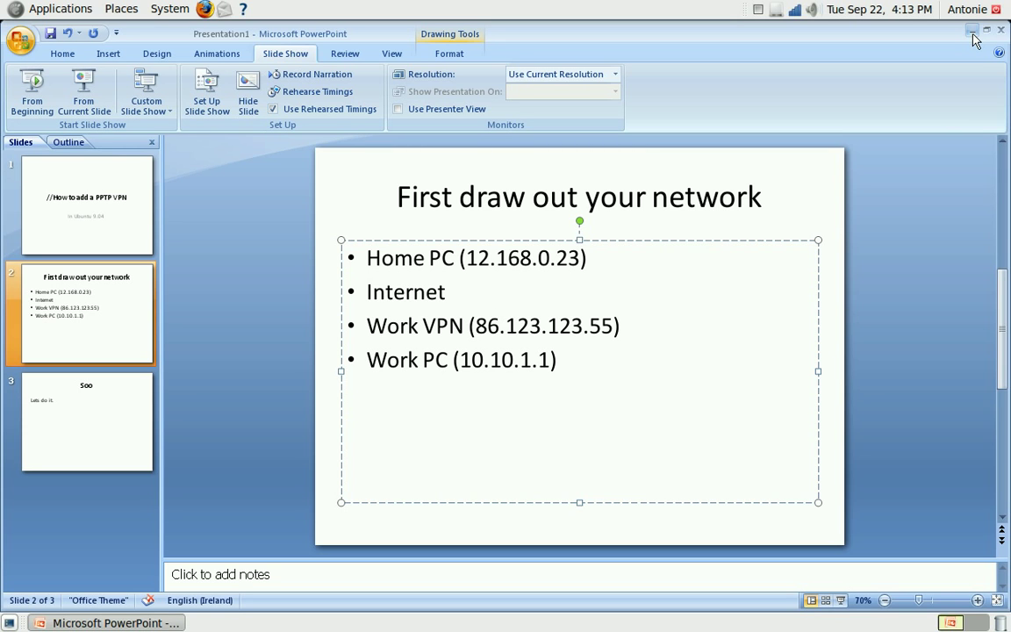
Create a PPTP connection named 'VPN connection 1' from the tray's Edit Connections VPN list
right_click(797, 13)
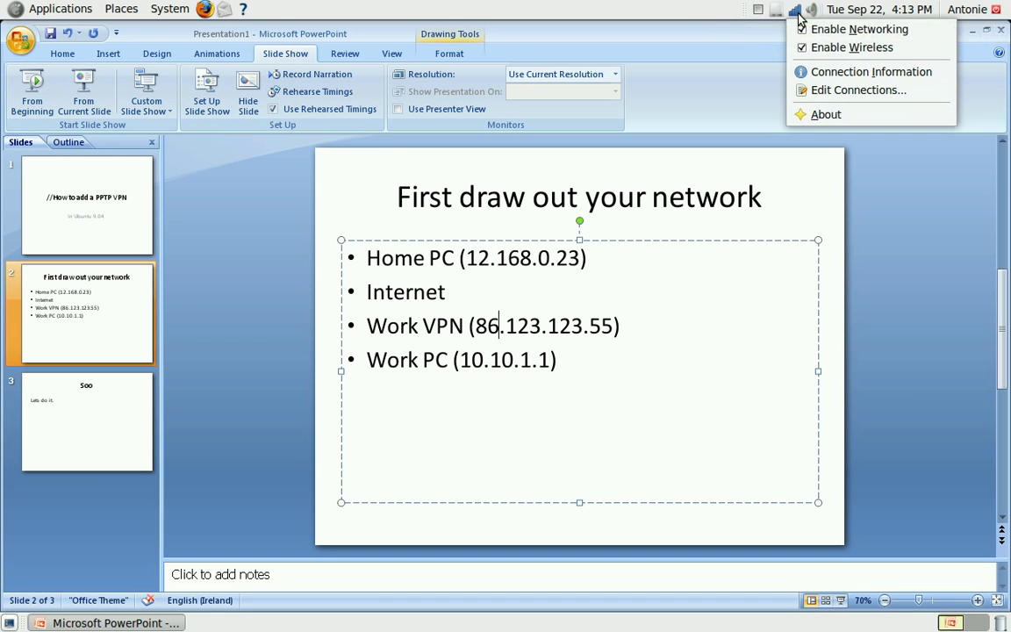
click(823, 92)
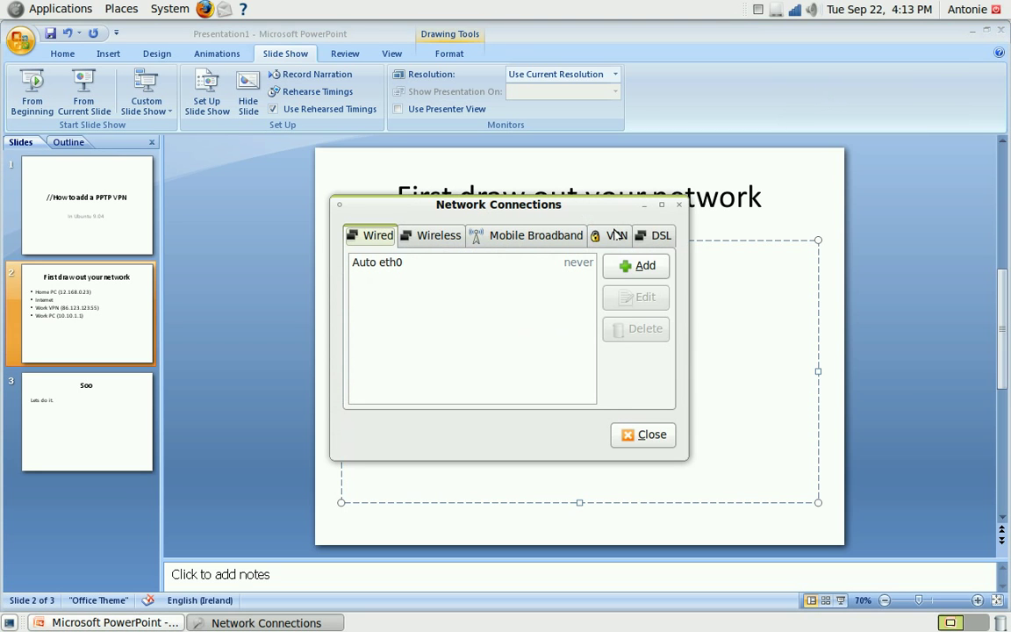
click(617, 233)
click(638, 268)
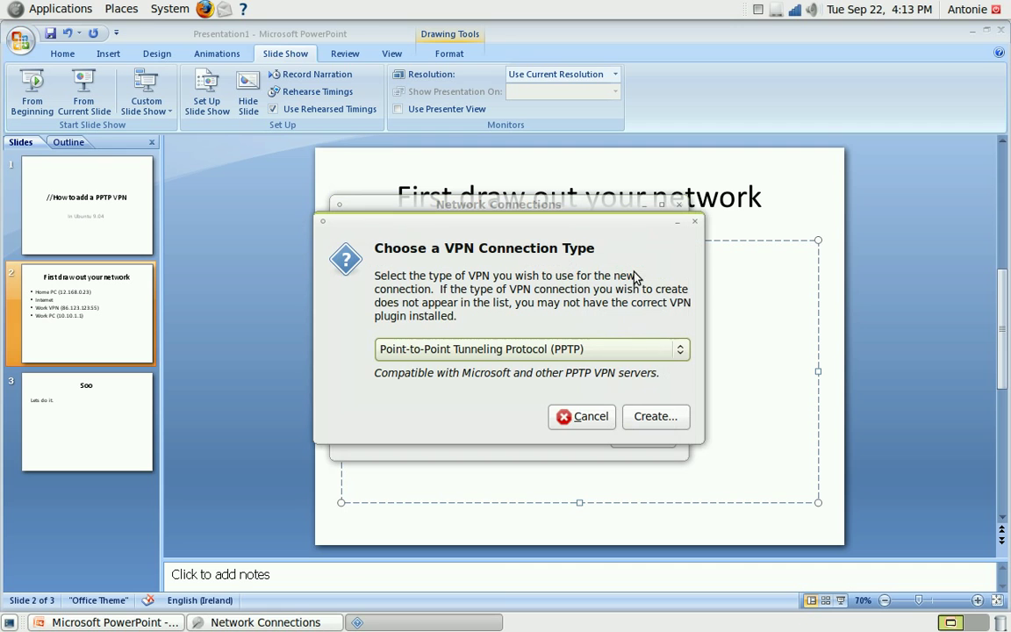
click(654, 416)
Enter gateway 86.123.123.55, checking the Work VPN address on the slide
click(452, 253)
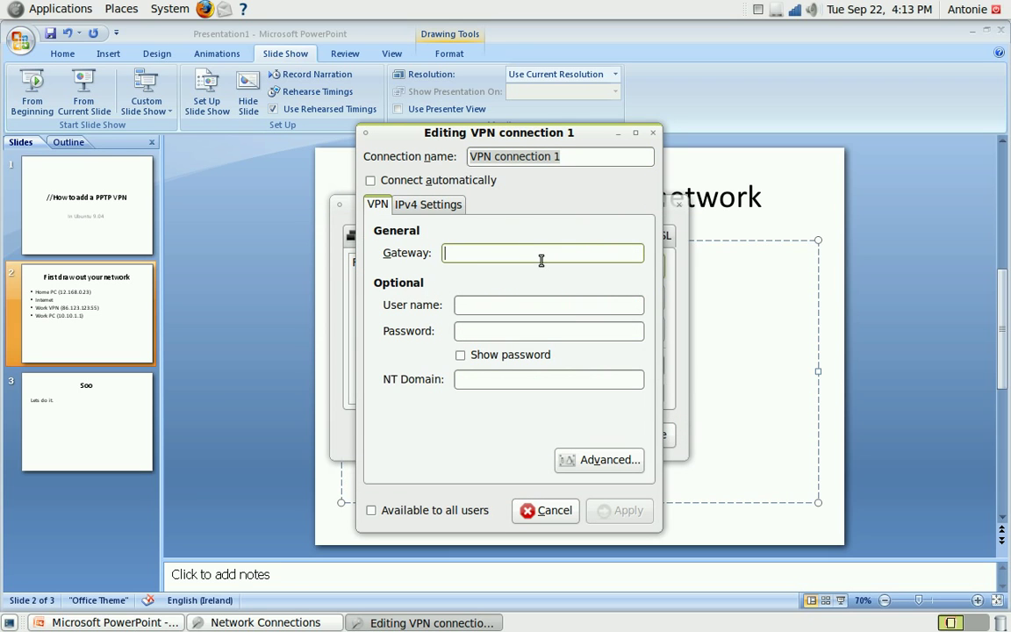
text(86.)
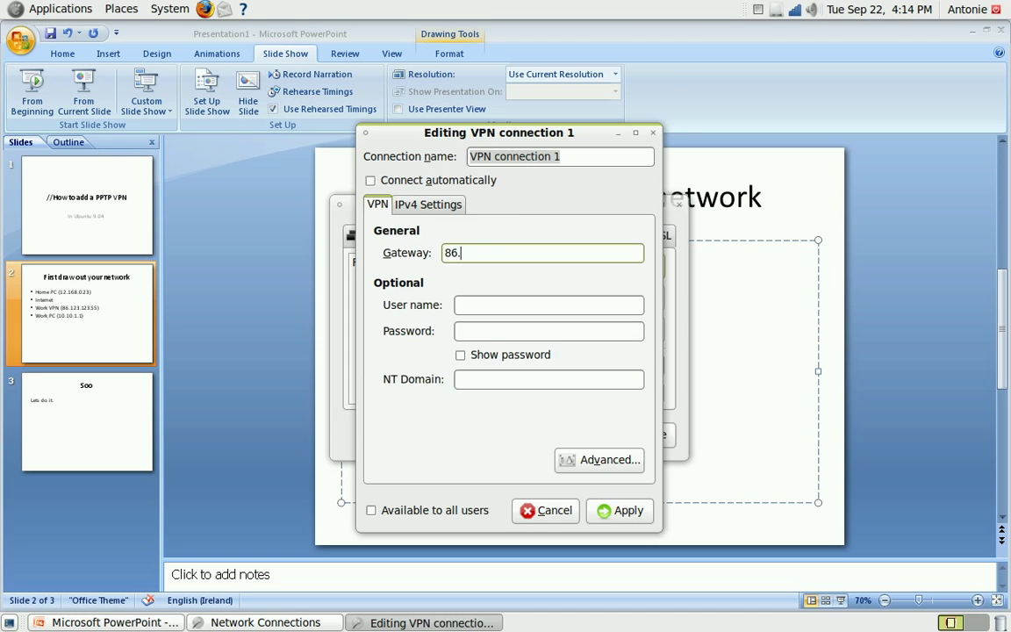
click(784, 349)
click(629, 326)
key(alt+Tab)
text(123.123.55)
Fill in the user name, NT domain mycomp.ie and the six-character password
key(Tab)
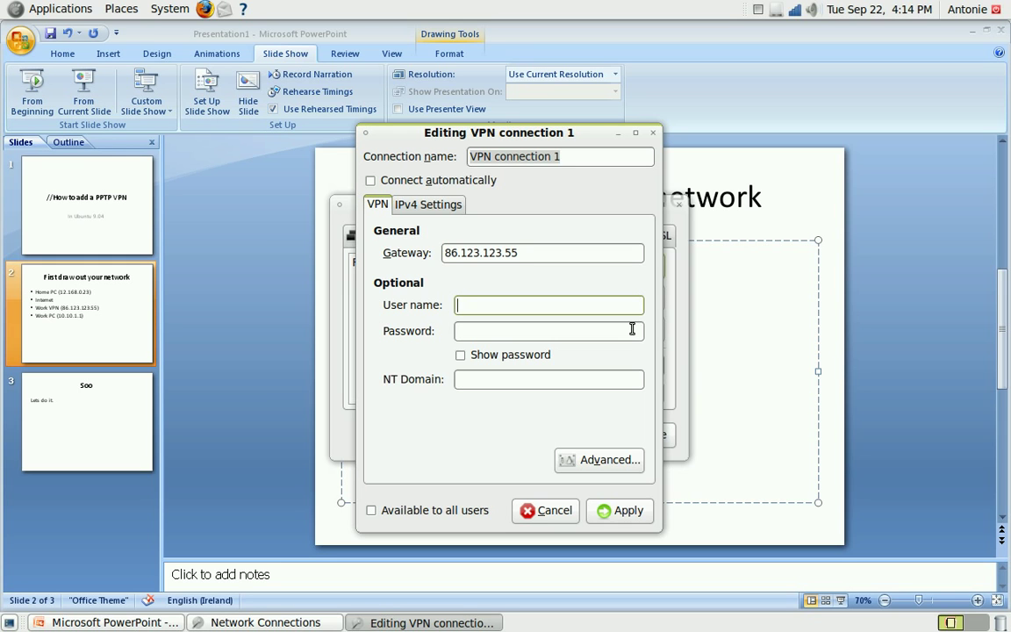
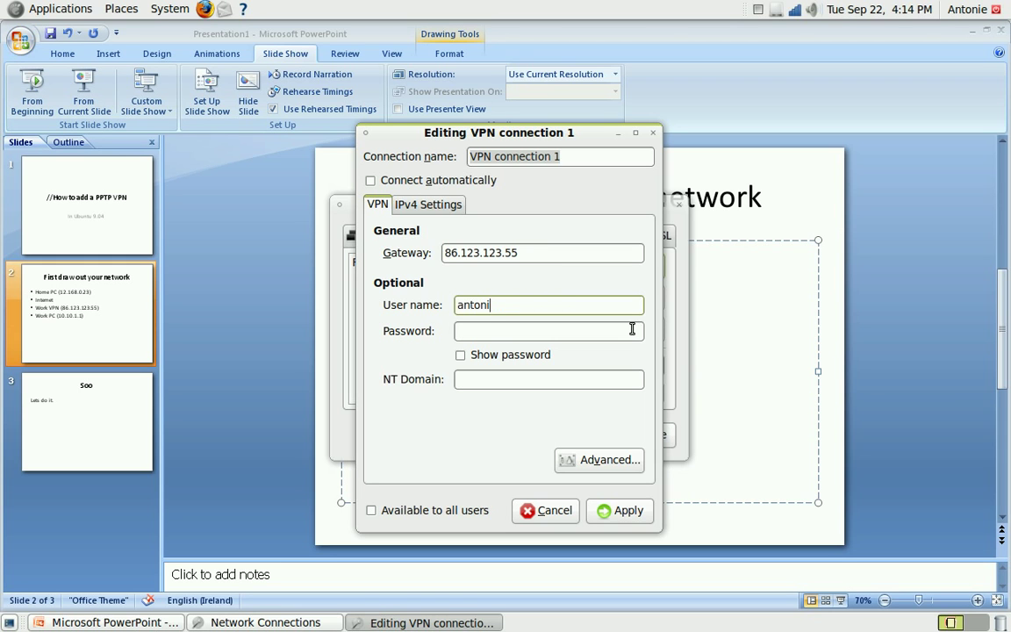
text(ie)
click(632, 329)
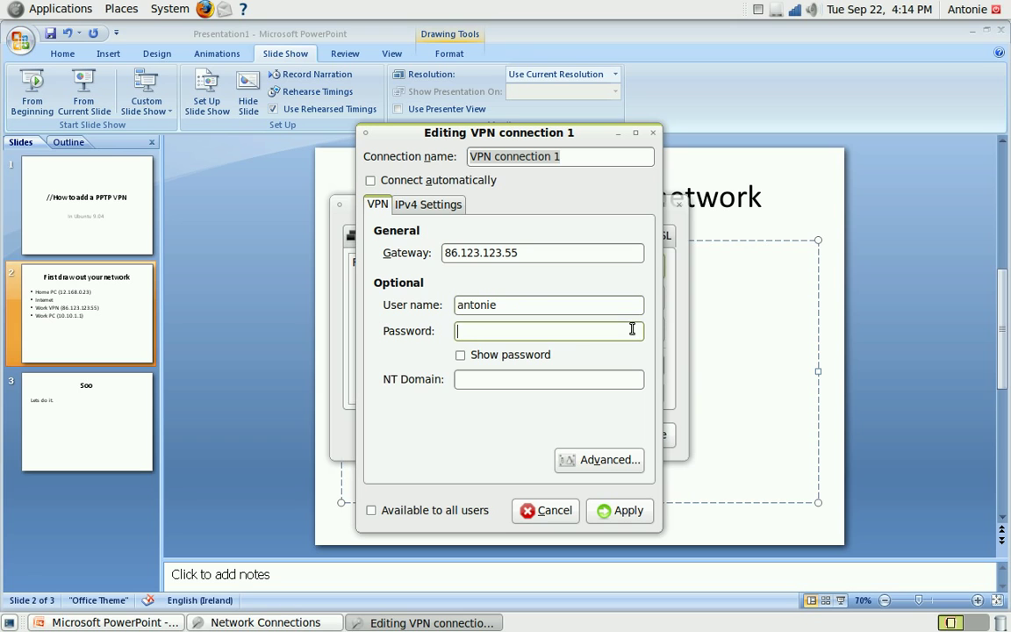
click(562, 379)
text(mycomp.ie\)
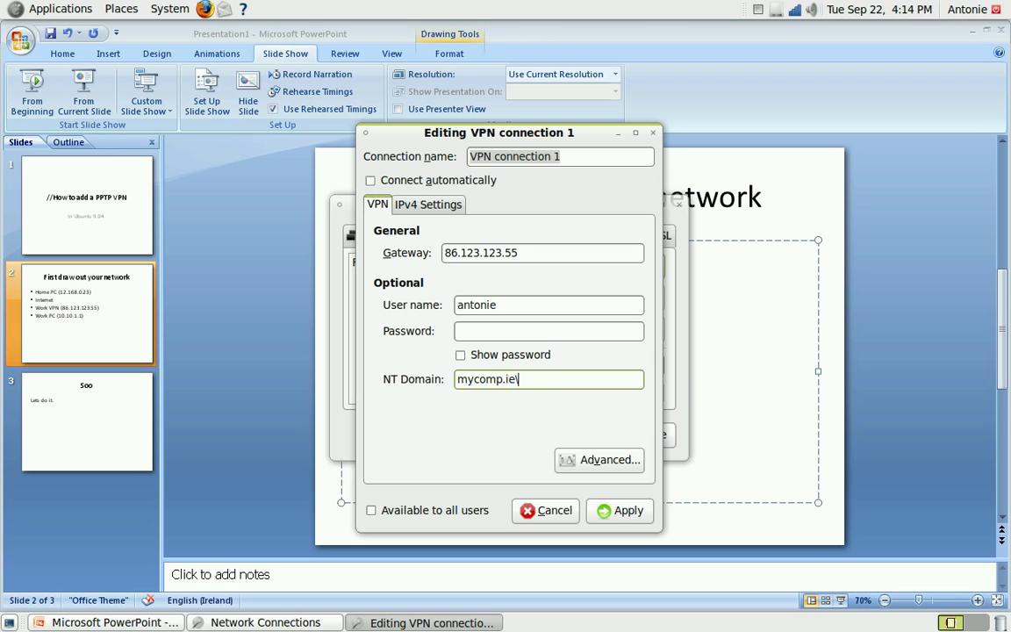
key(BackSpace)
click(465, 331)
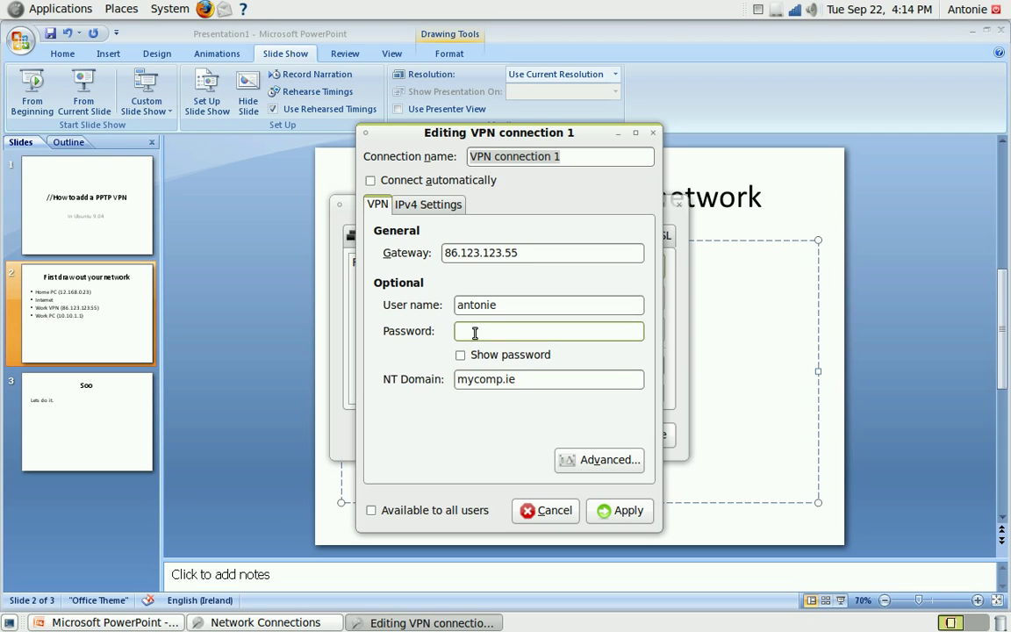
text(******)
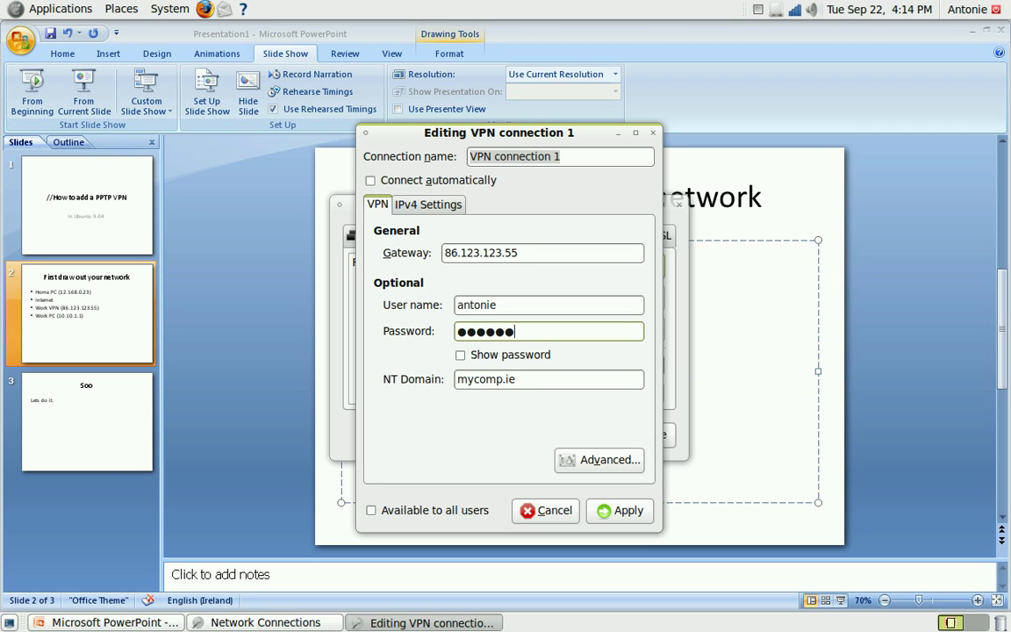
Uncheck PAP and CHAP in the advanced PPTP authentication methods and confirm with OK
click(591, 462)
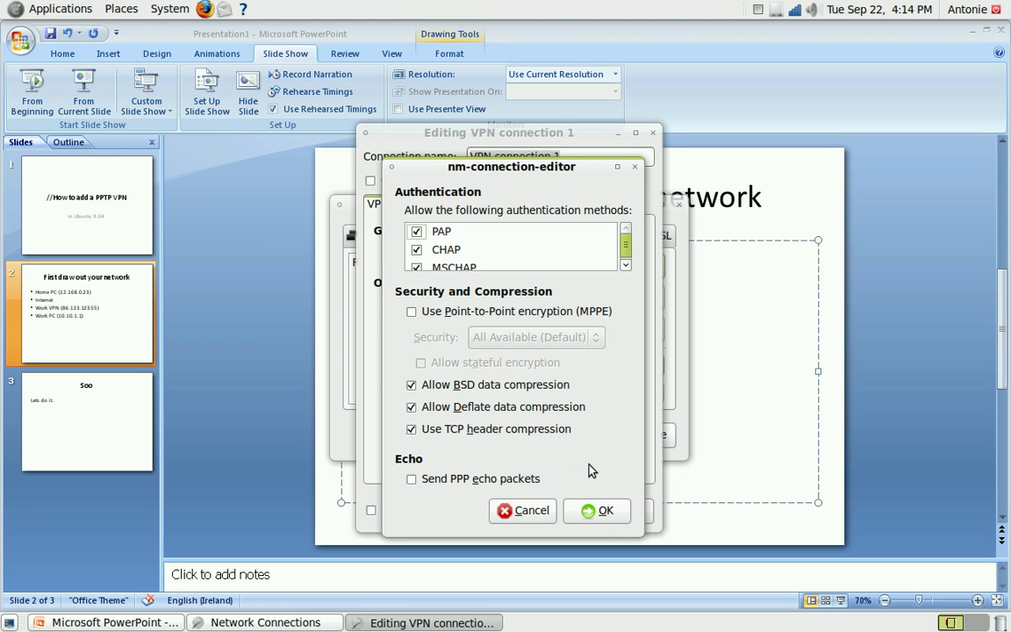
scroll(623, 250, down, 2)
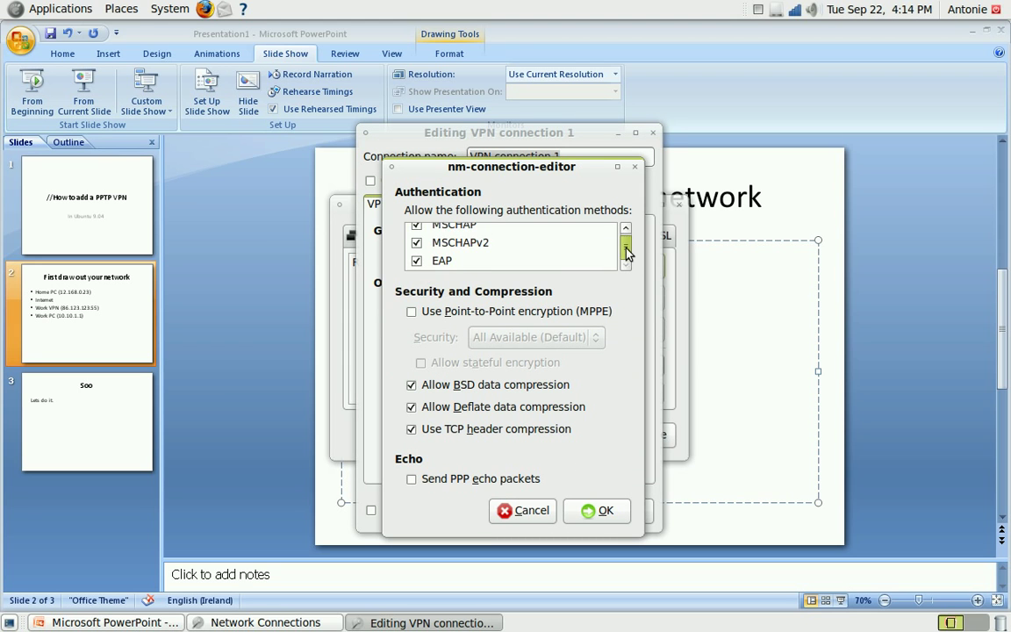
scroll(625, 245, up, 2)
scroll(629, 257, down, 2)
scroll(619, 237, up, 1)
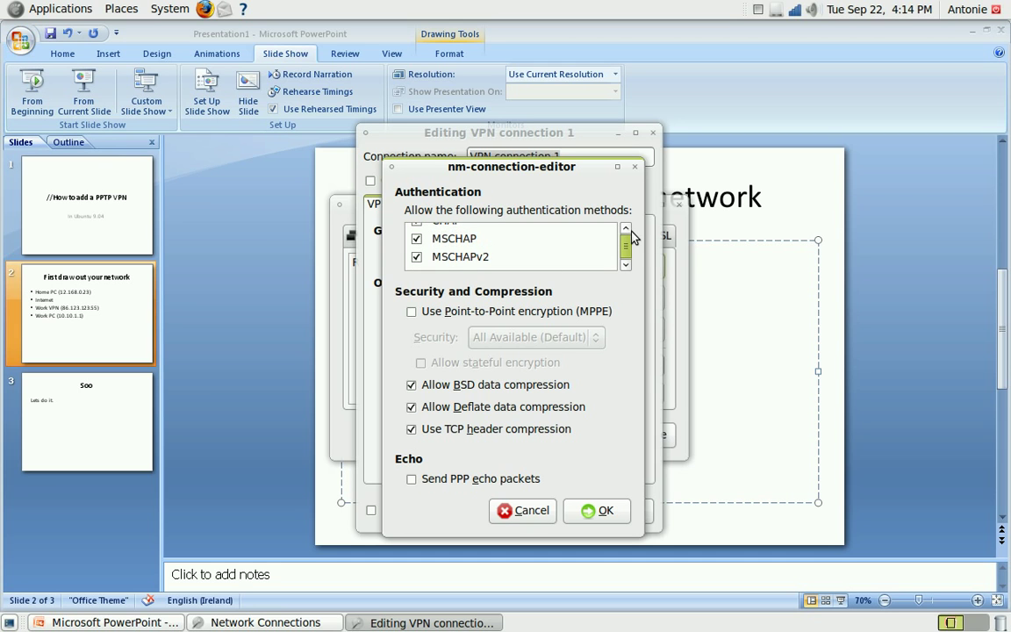
scroll(615, 231, up, 1)
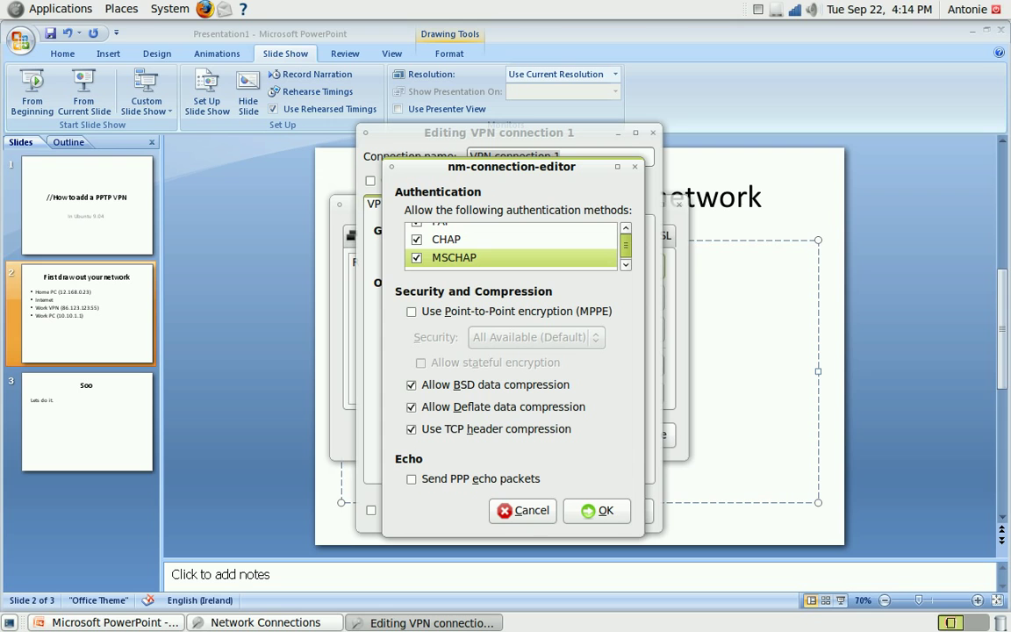
scroll(625, 226, up, 1)
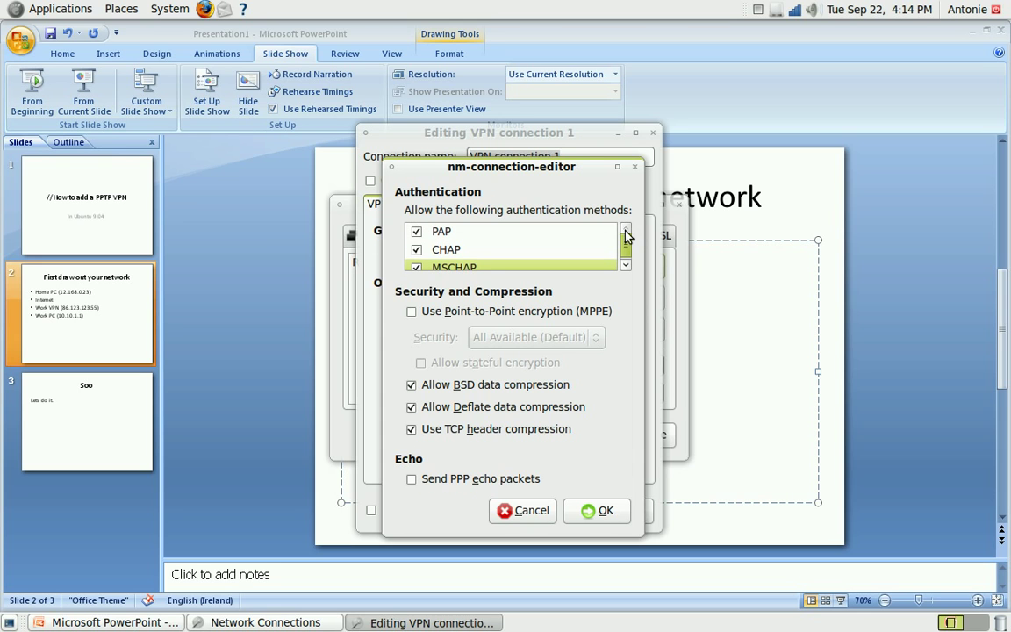
click(416, 232)
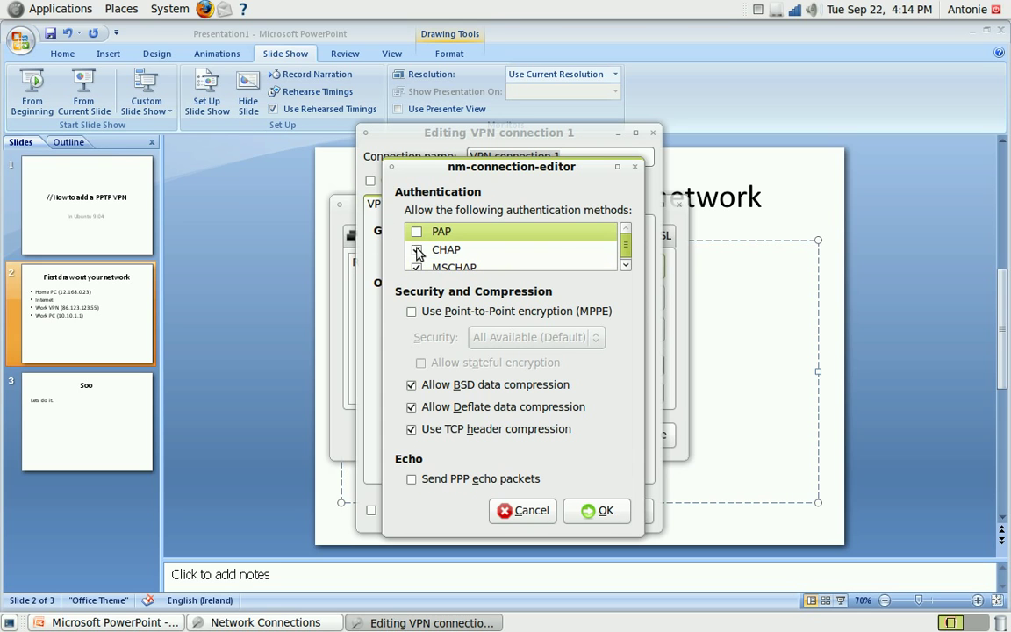
click(418, 250)
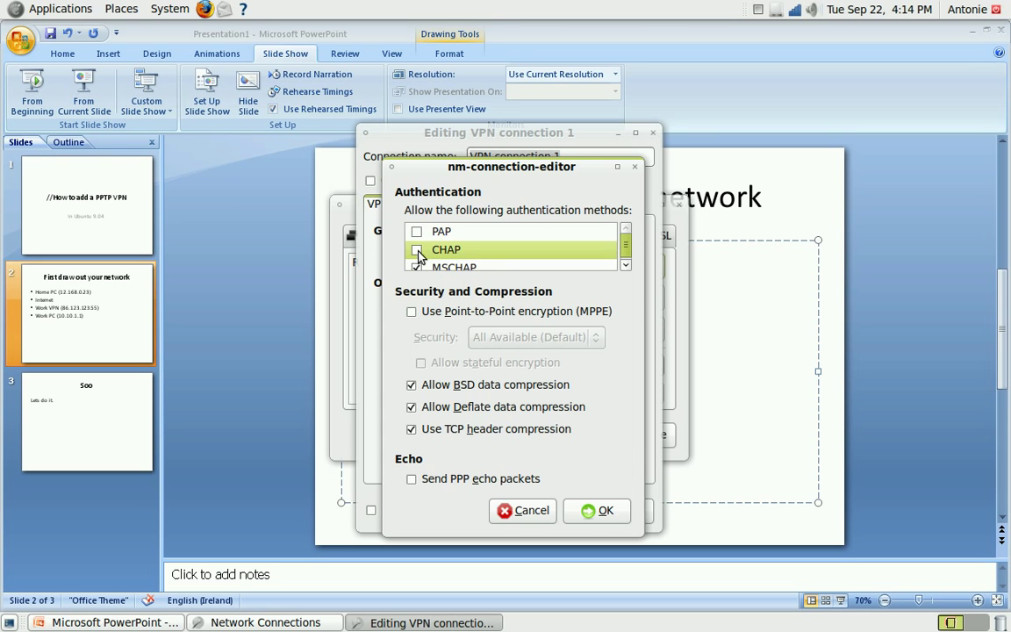
click(595, 511)
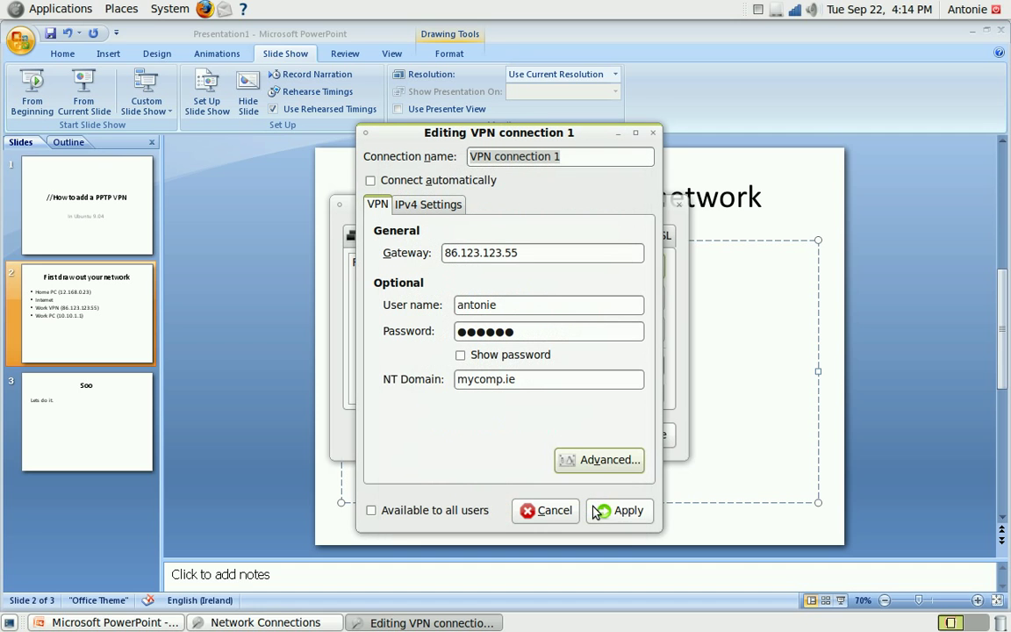
Add an empty manual IPv4 route and look up the Work PC address 10.10.1.1 on the slide
click(430, 211)
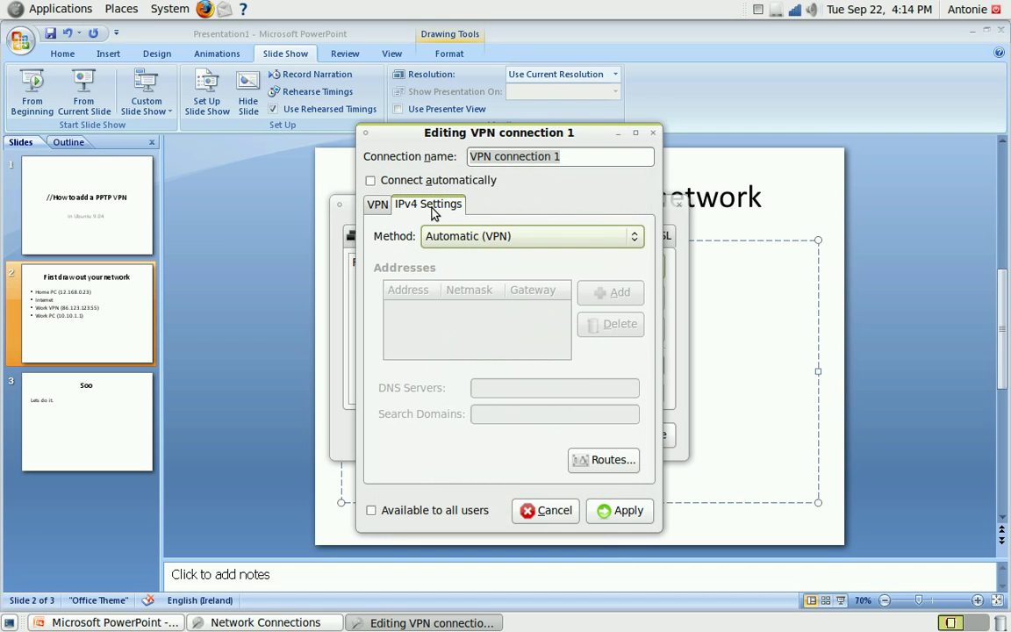
click(600, 458)
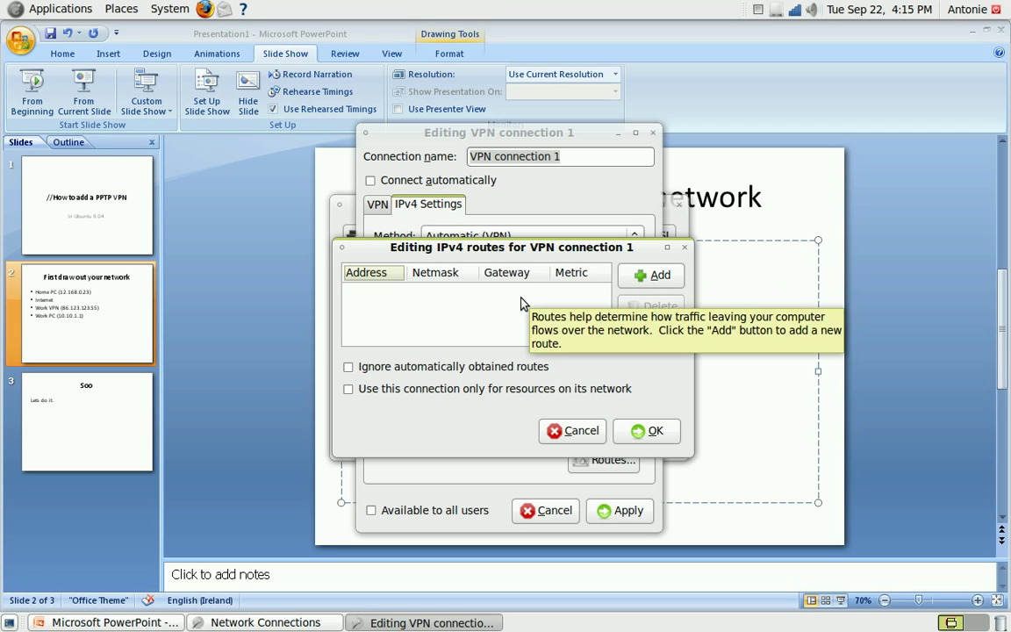
click(660, 276)
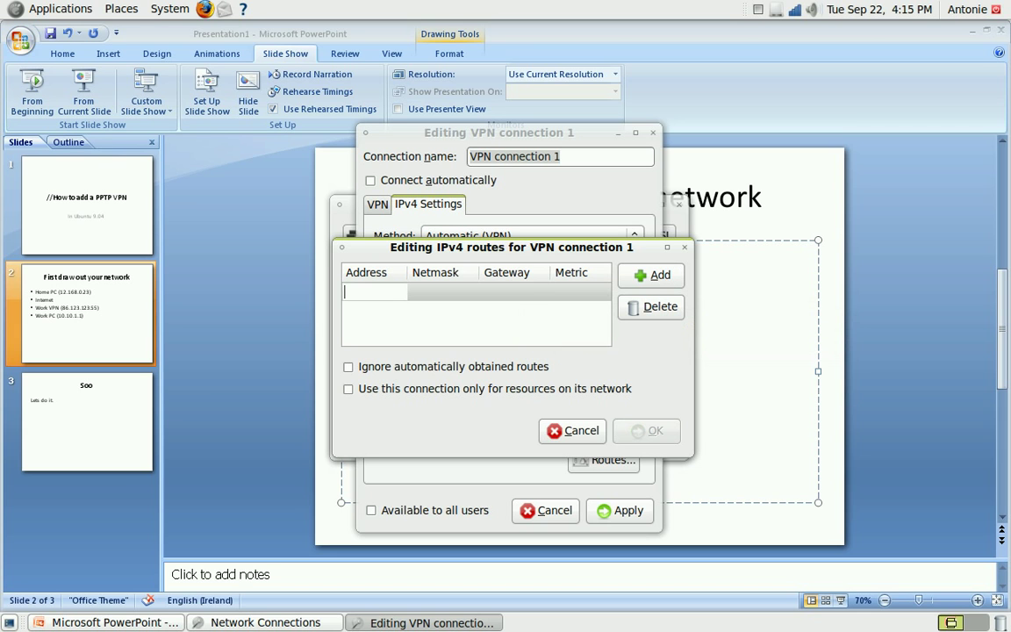
click(715, 422)
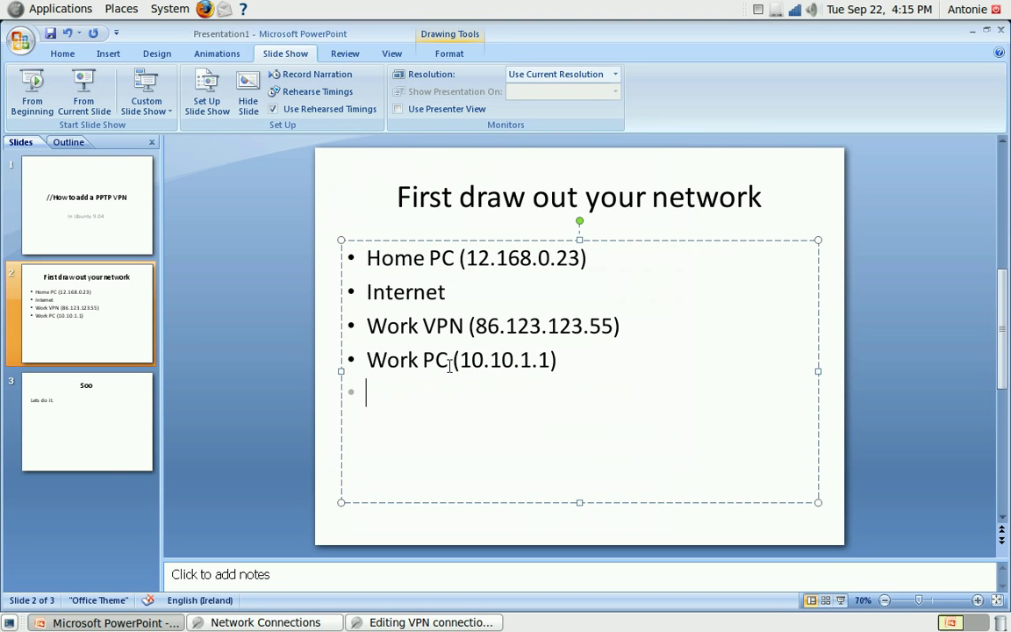
click(509, 360)
drag(458, 361, 548, 361)
key(alt+Tab)
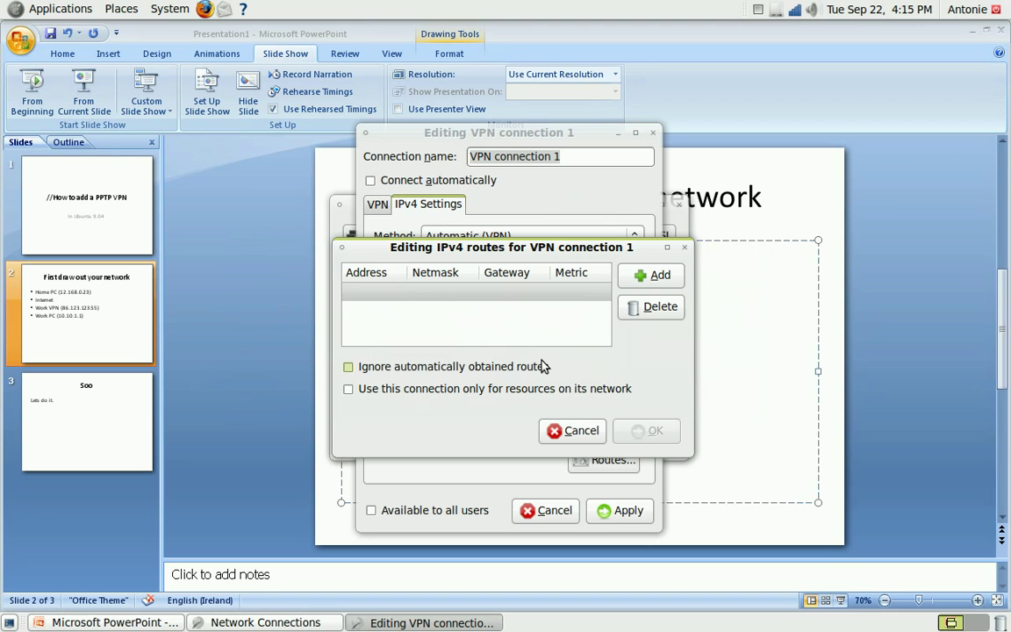
Enter route address 10.10.1.0, netmask 255.255.255.0 and gateway 10.10.1.250
click(357, 290)
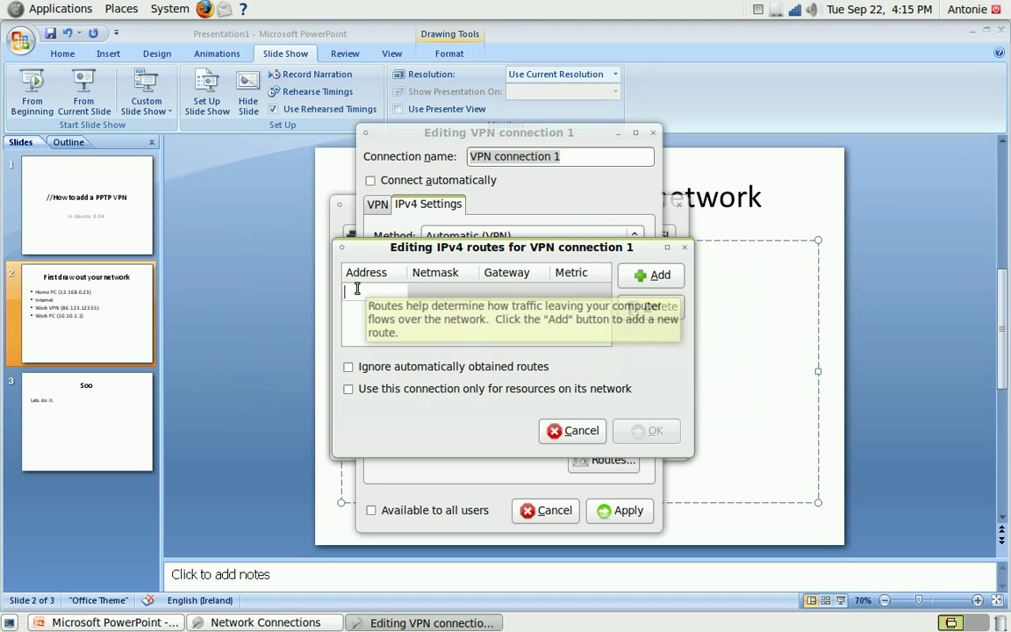
text(10.10.)
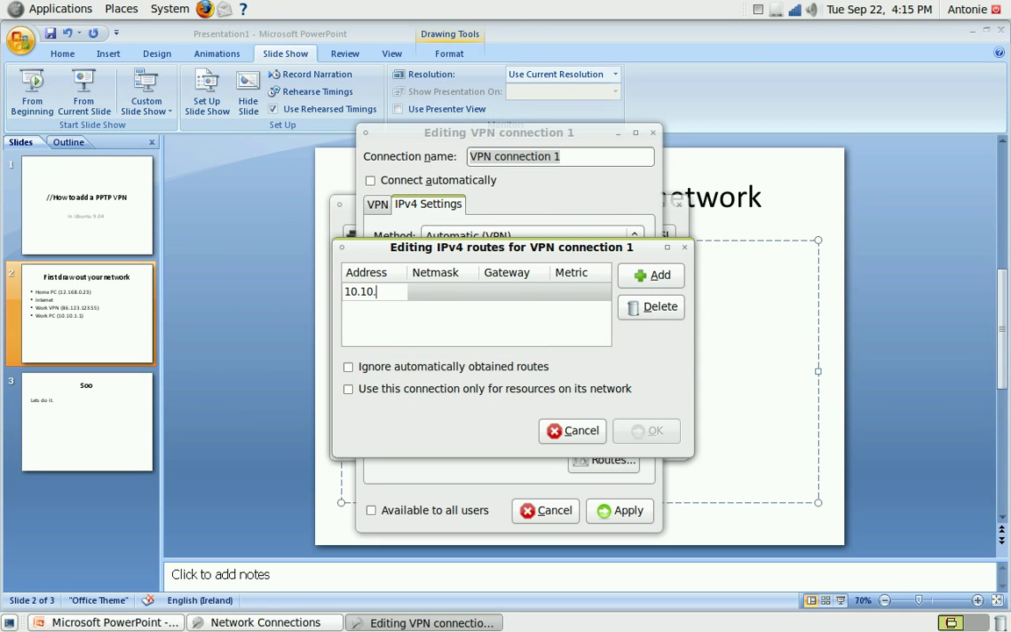
text(1.0)
key(Tab)
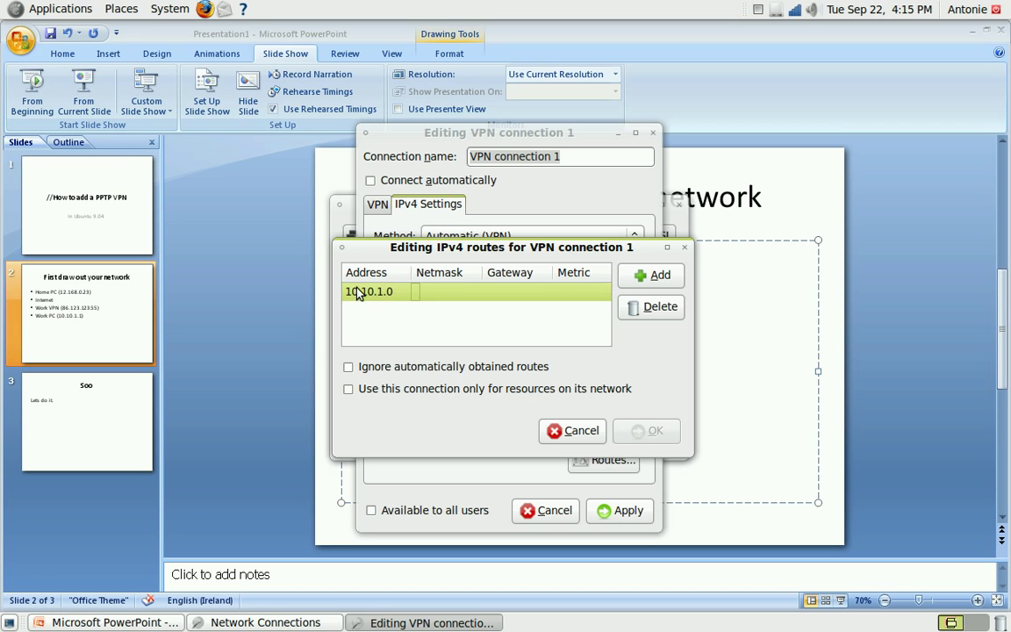
click(418, 293)
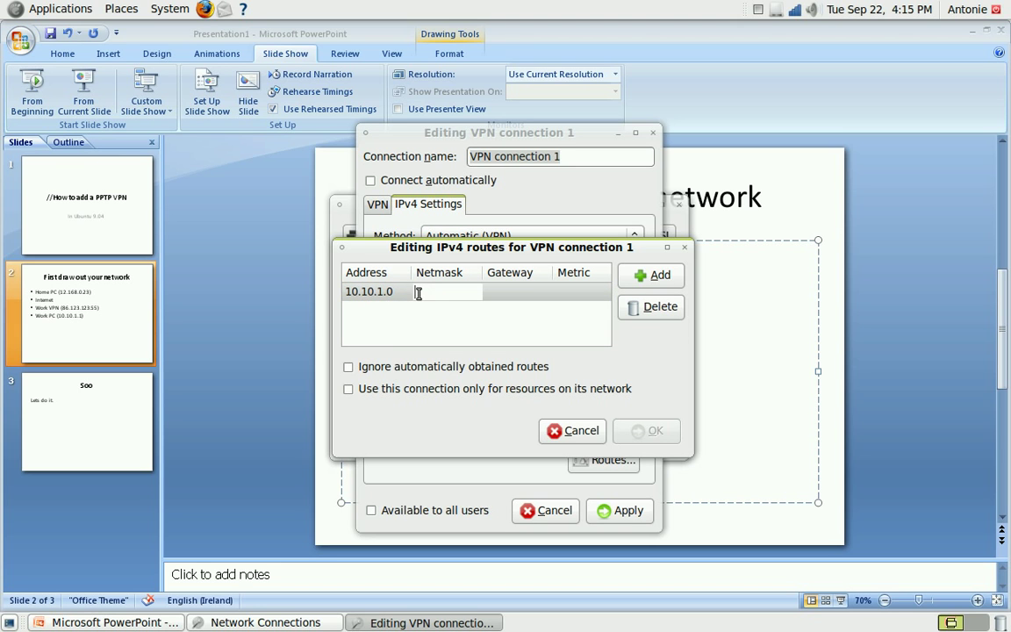
text(255.255.255.0)
click(532, 293)
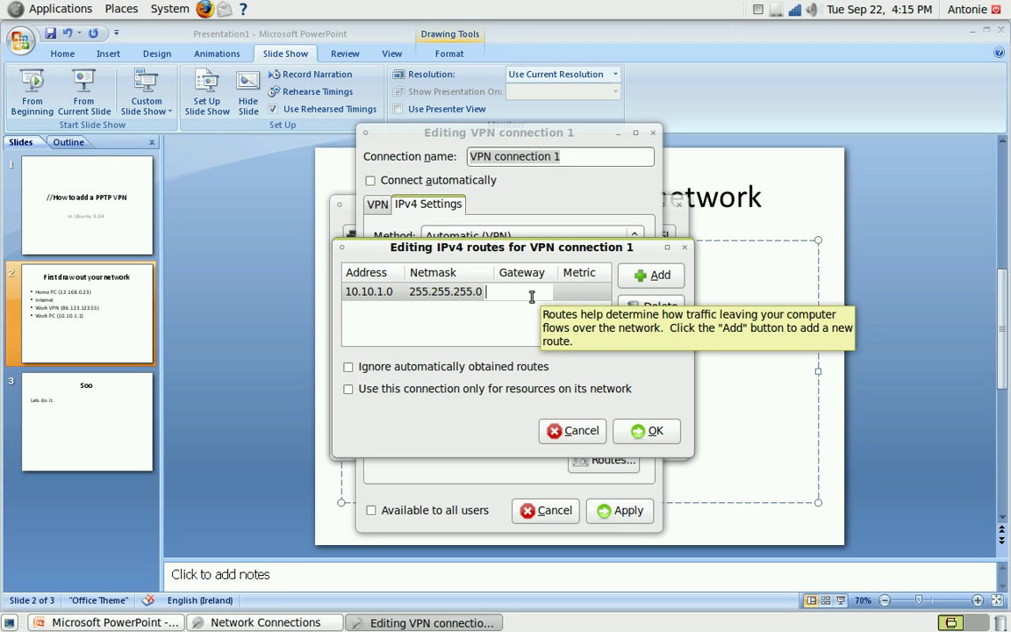
text(1)
key(BackSpace)
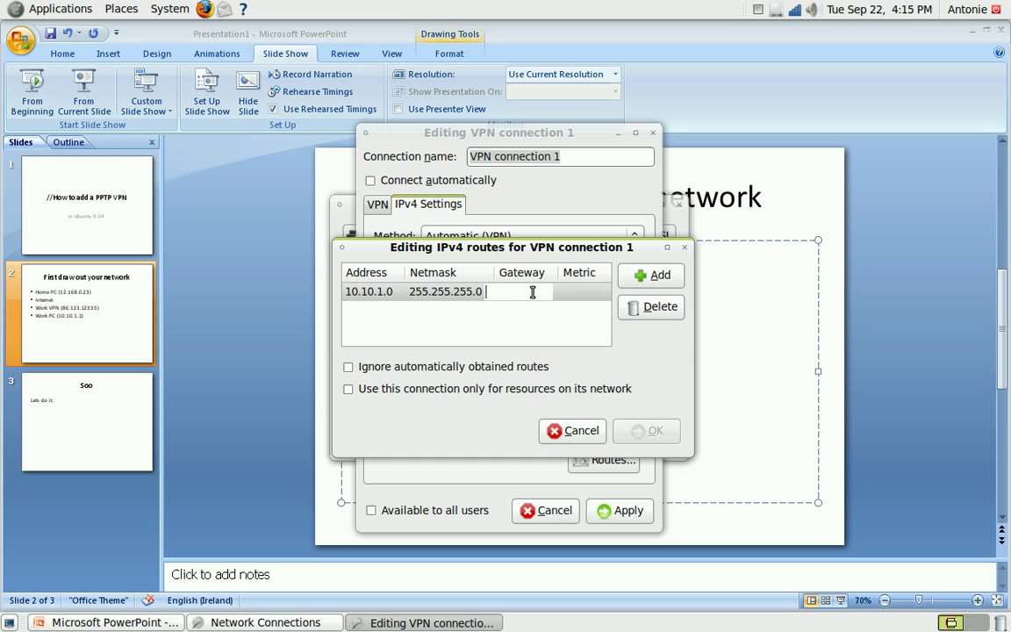
text(10.10.1.250)
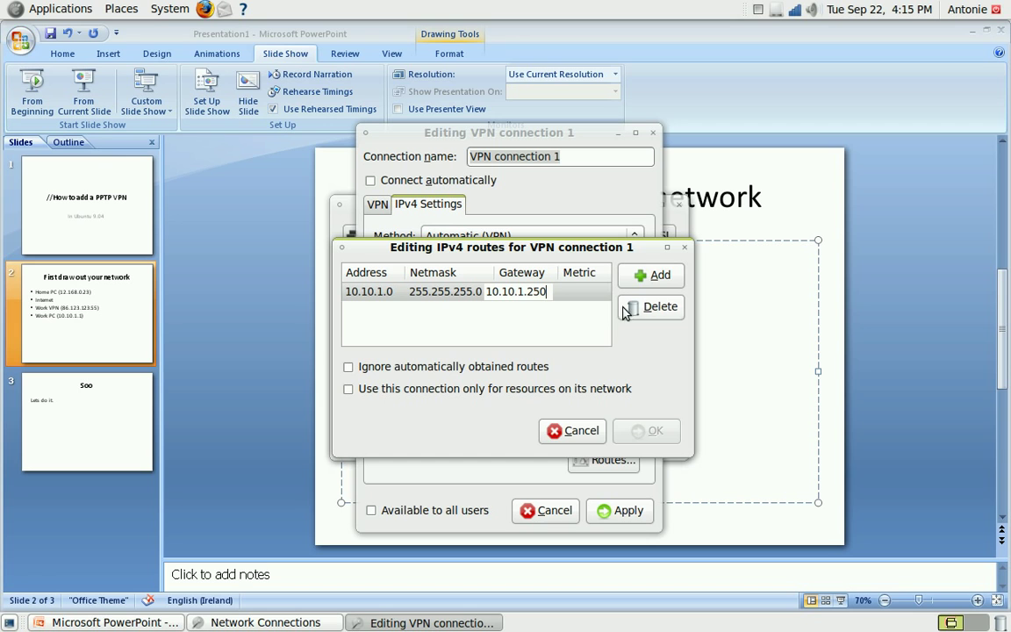
key(Return)
Set the route metric to 1, save the route list and review it once more
click(600, 293)
text(1)
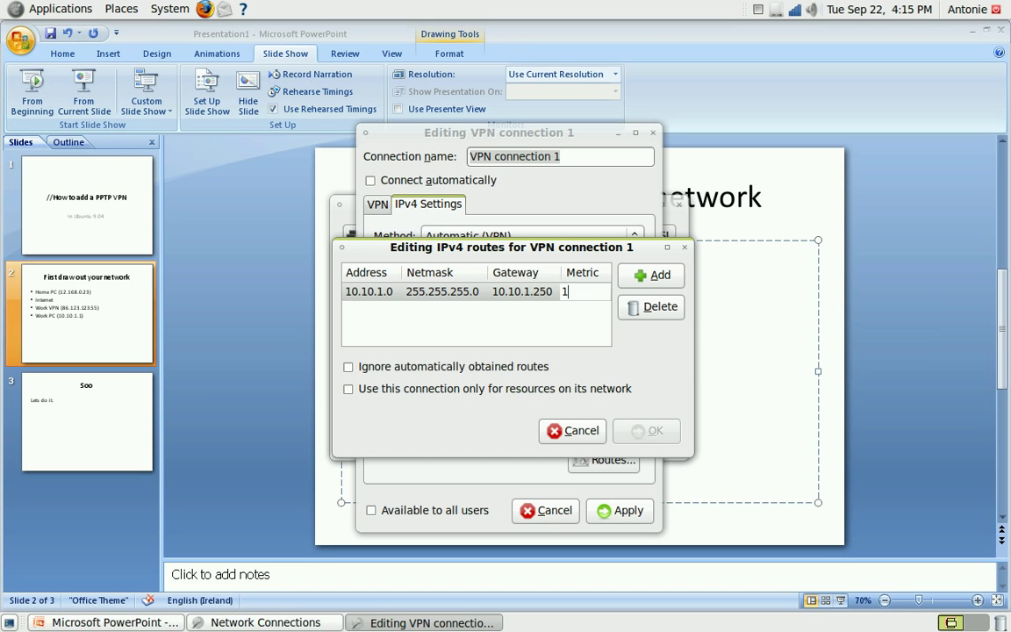
click(516, 292)
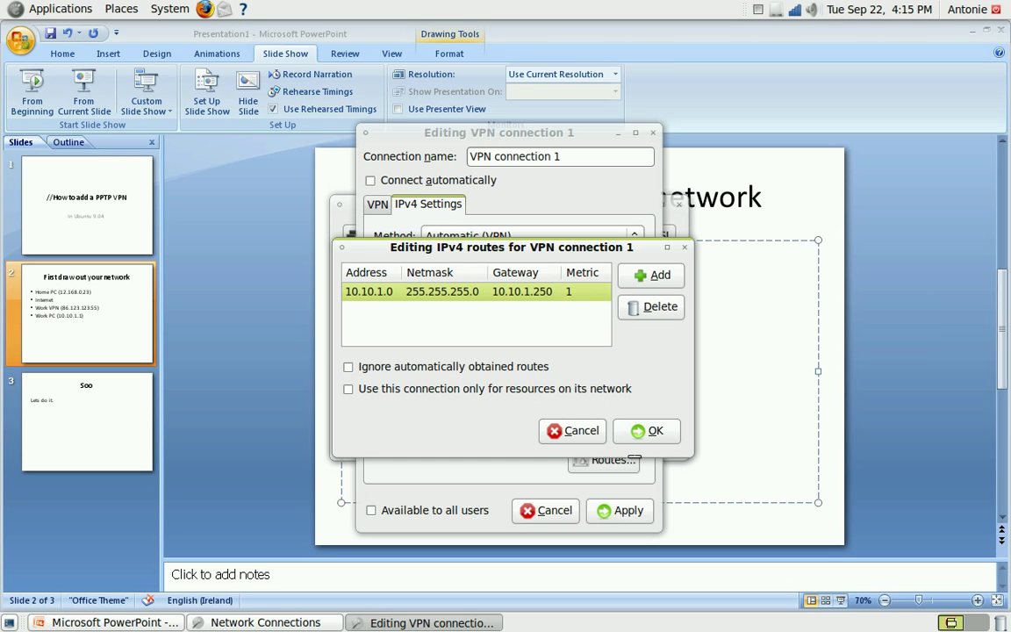
click(645, 431)
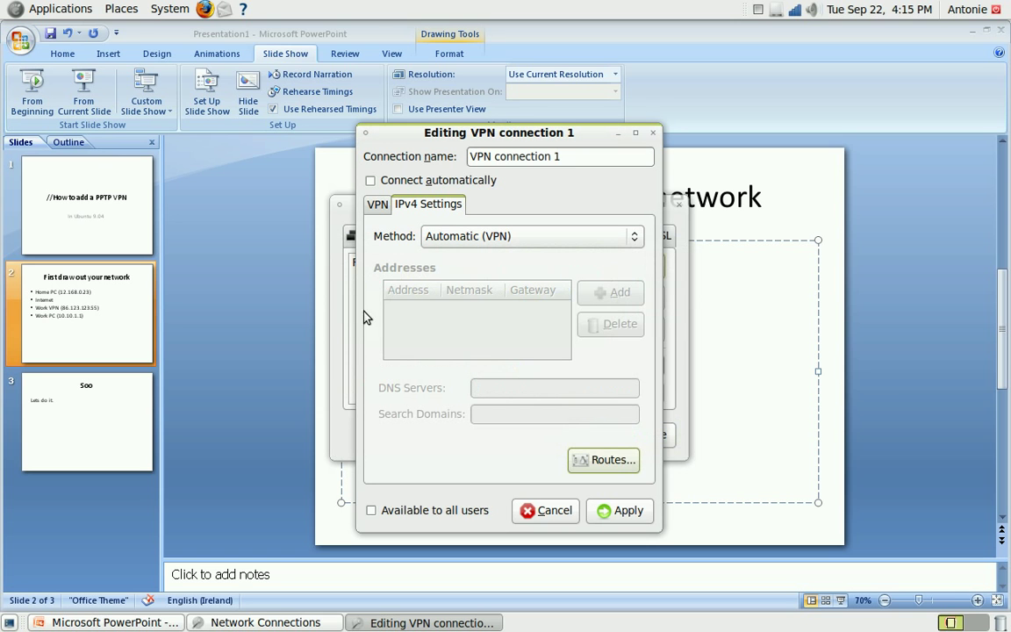
click(603, 459)
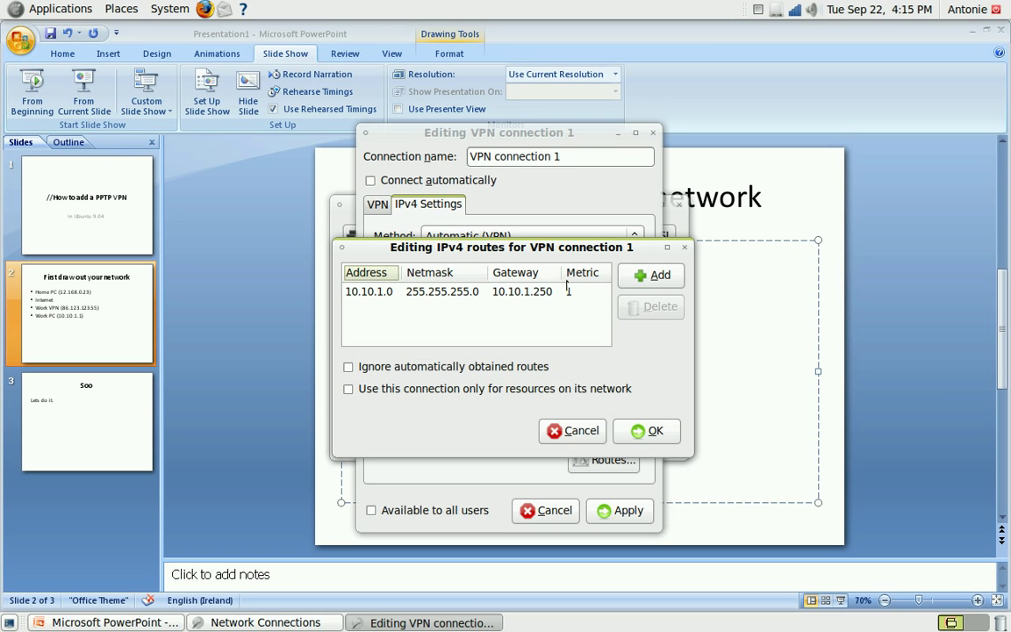
click(645, 431)
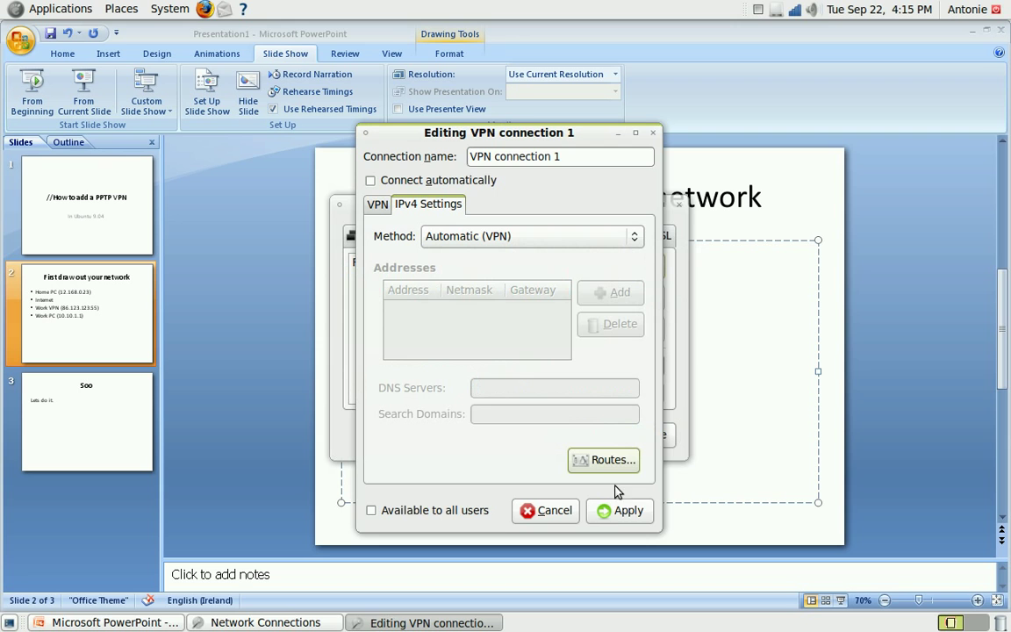
Save VPN connection 1 and close Network Connections
click(620, 512)
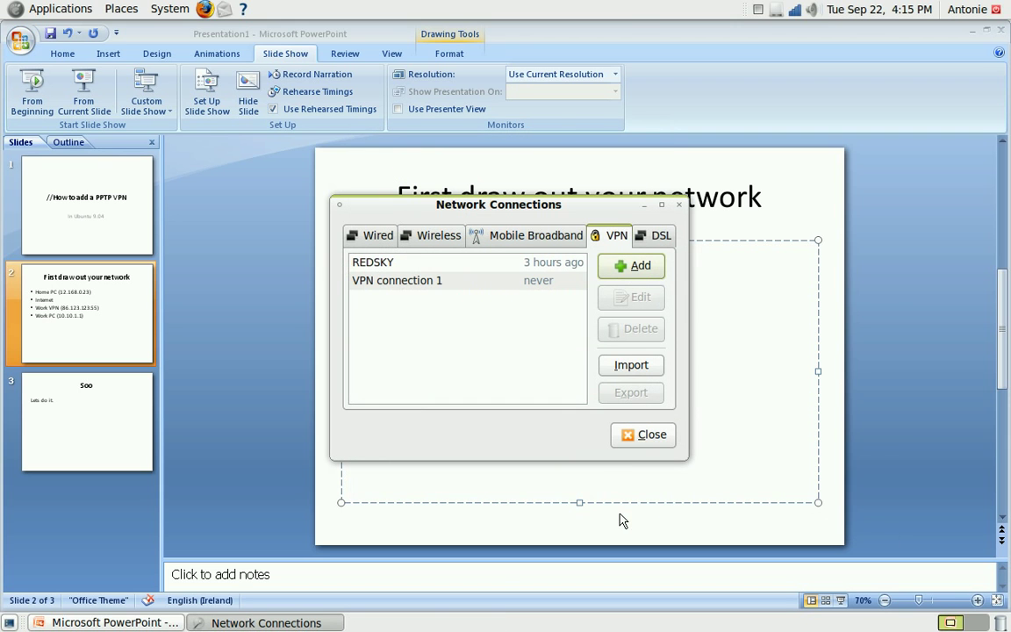
click(371, 284)
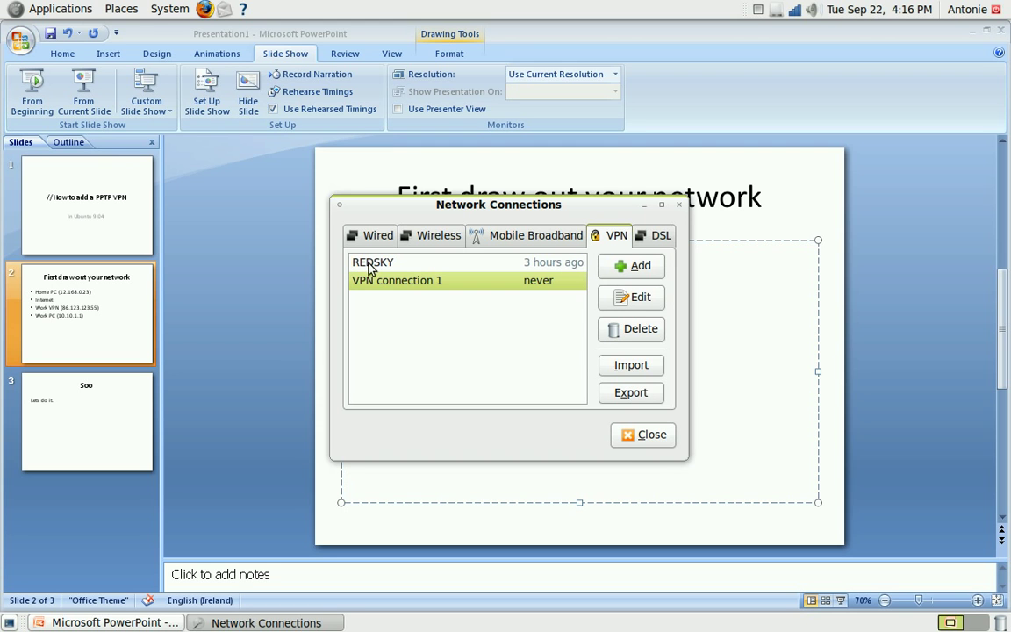
click(633, 433)
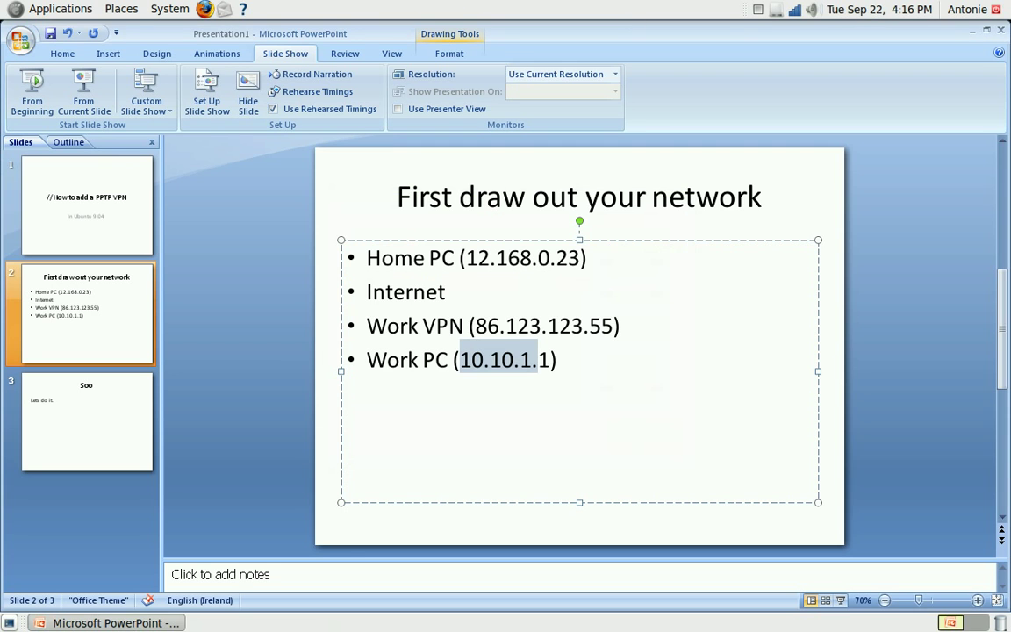
Connect VPN connection 1 from the network applet's VPN Connections menu
right_click(795, 10)
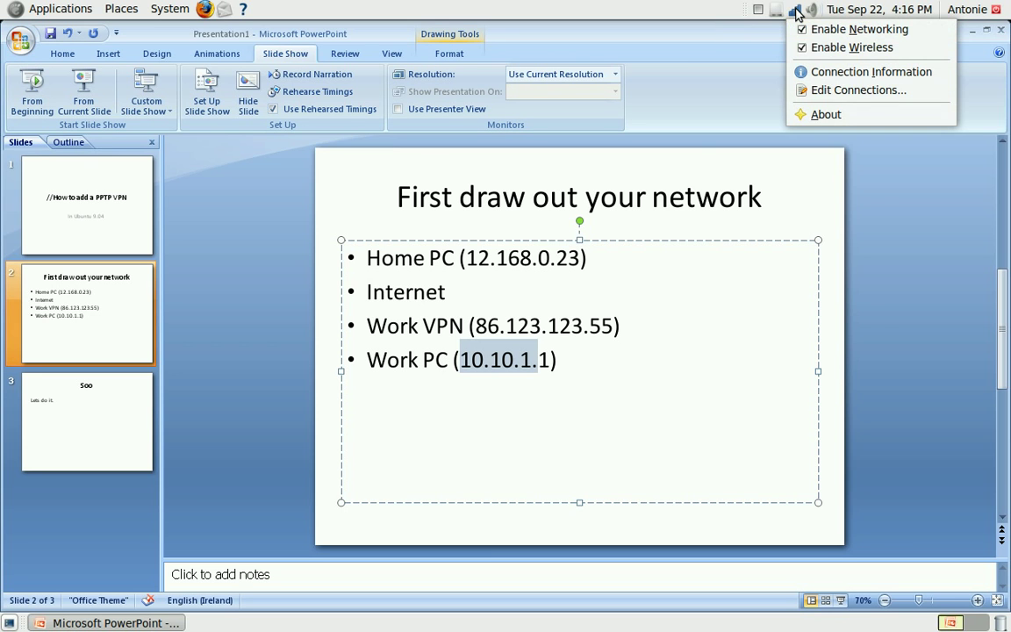
click(796, 12)
mouse_move(625, 562)
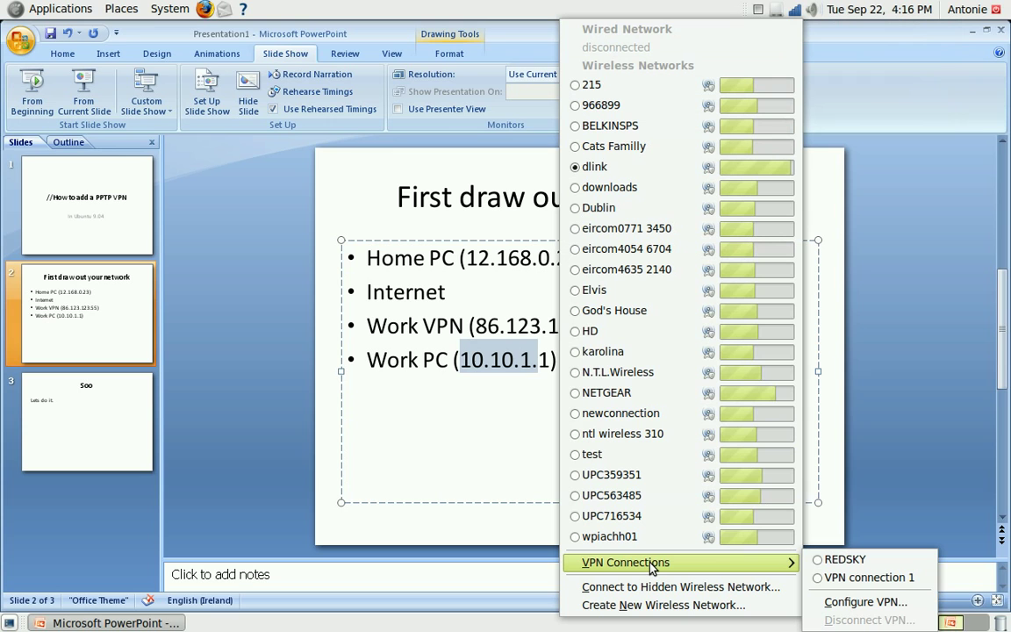
click(873, 584)
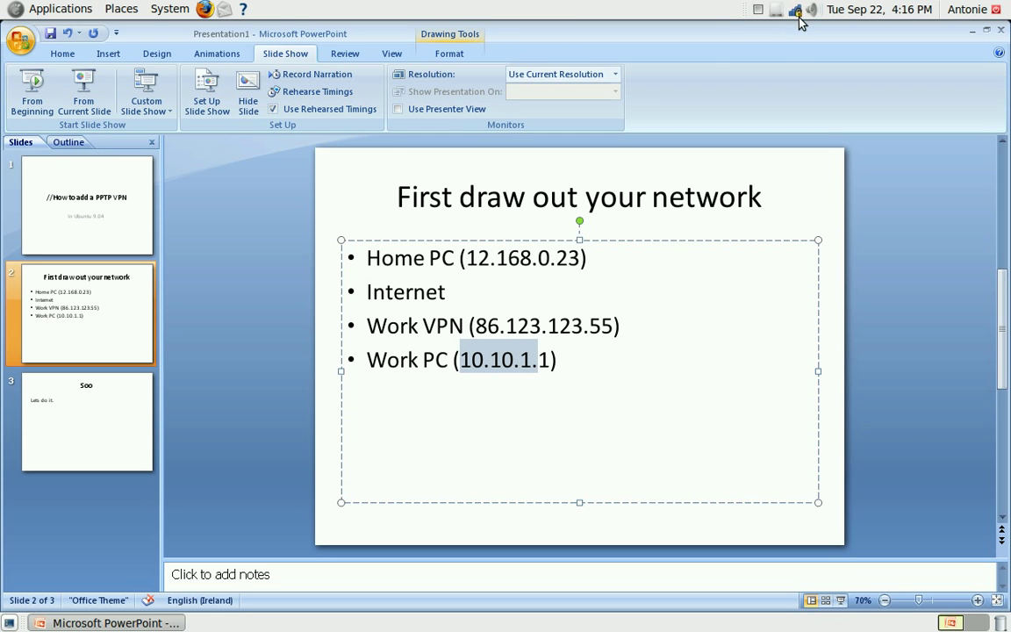
mouse_move(796, 14)
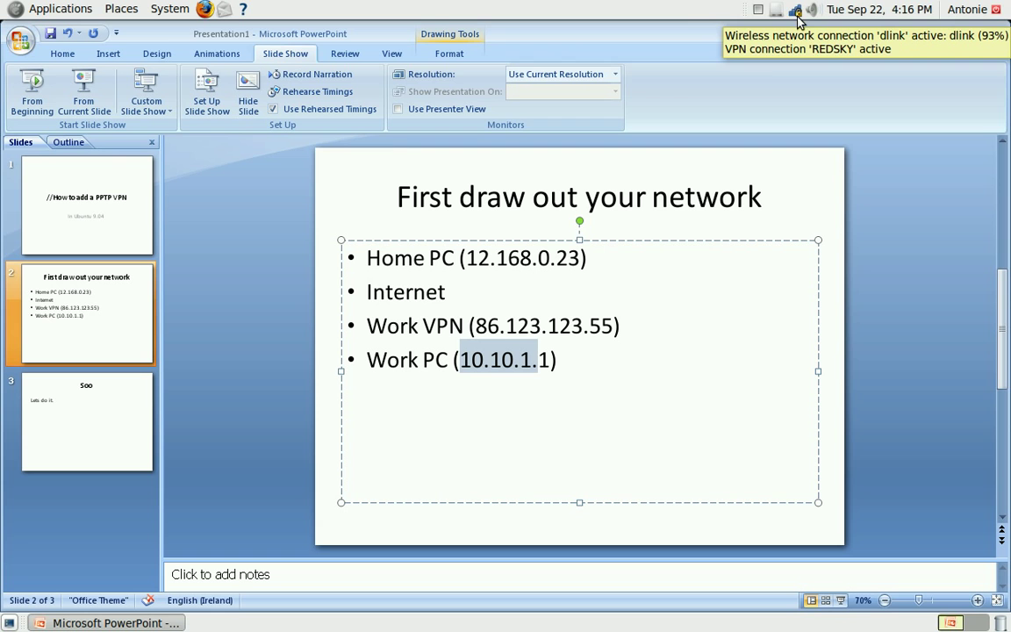
click(9, 7)
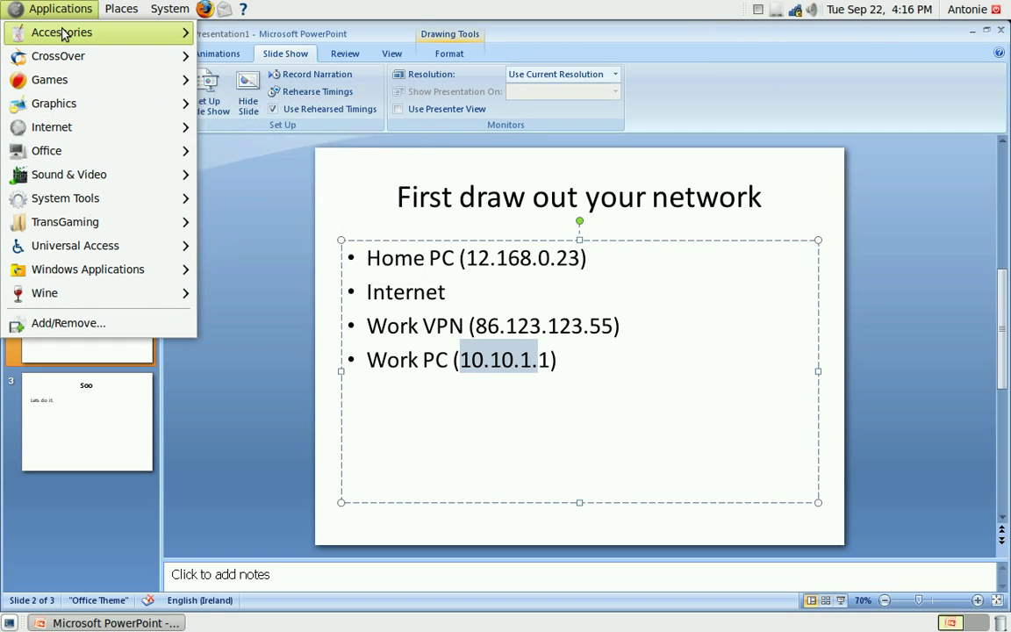
Launch Terminal, widen it to 121x20, run rdesktop 10.10.1.1 and close the session
mouse_move(63, 33)
click(265, 341)
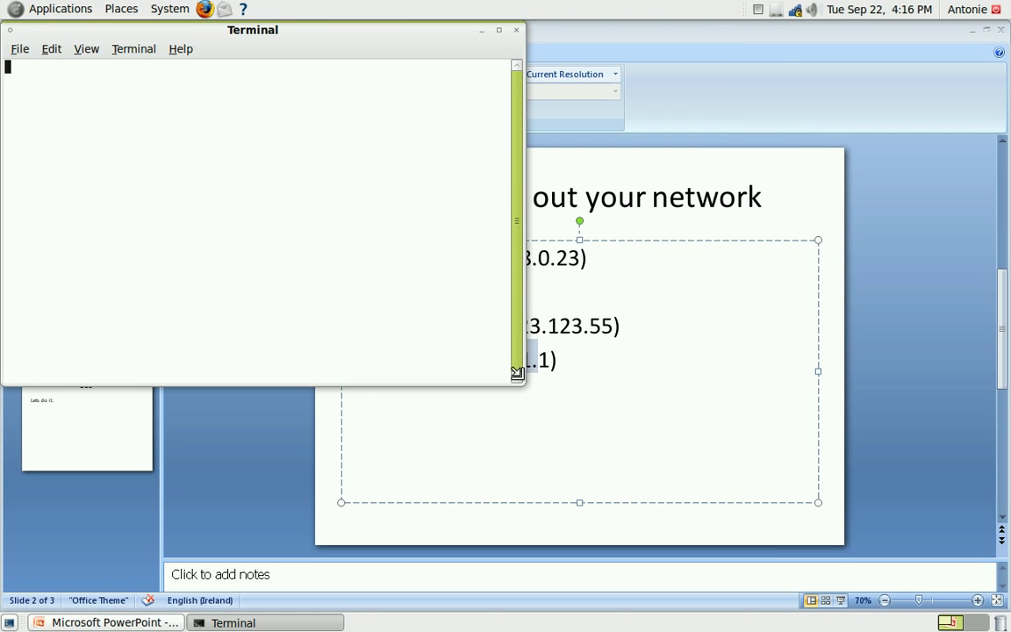
drag(517, 373, 792, 342)
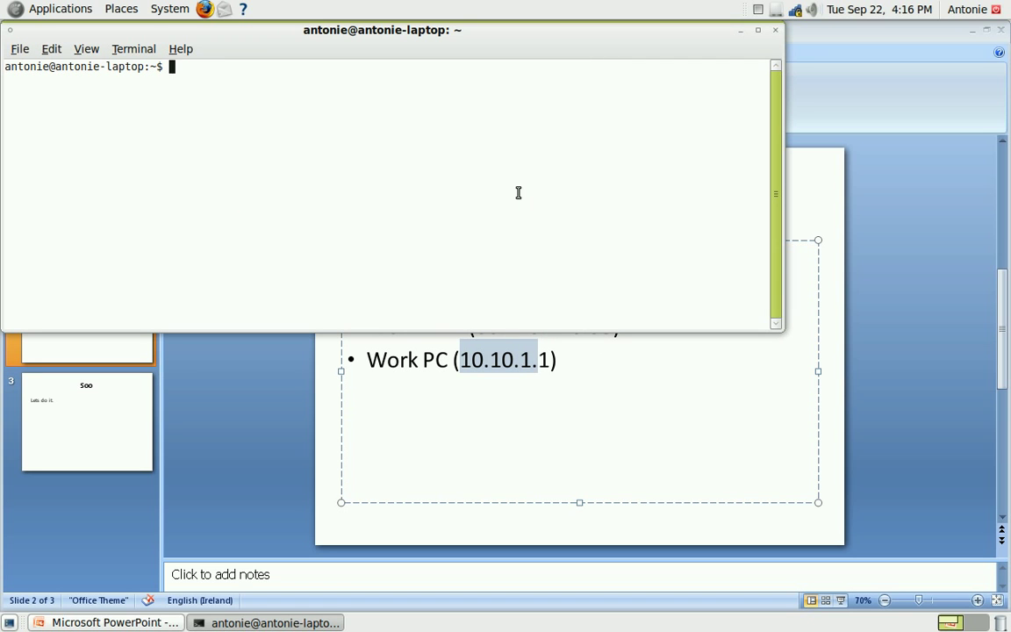
text(rdesktop 10.10.1.1)
key(Return)
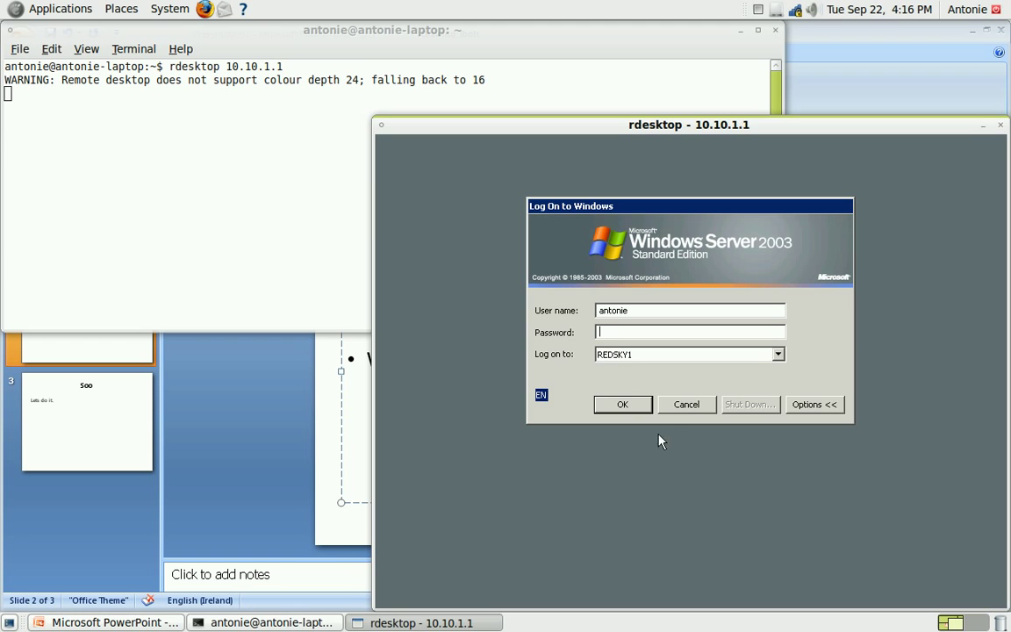
click(685, 405)
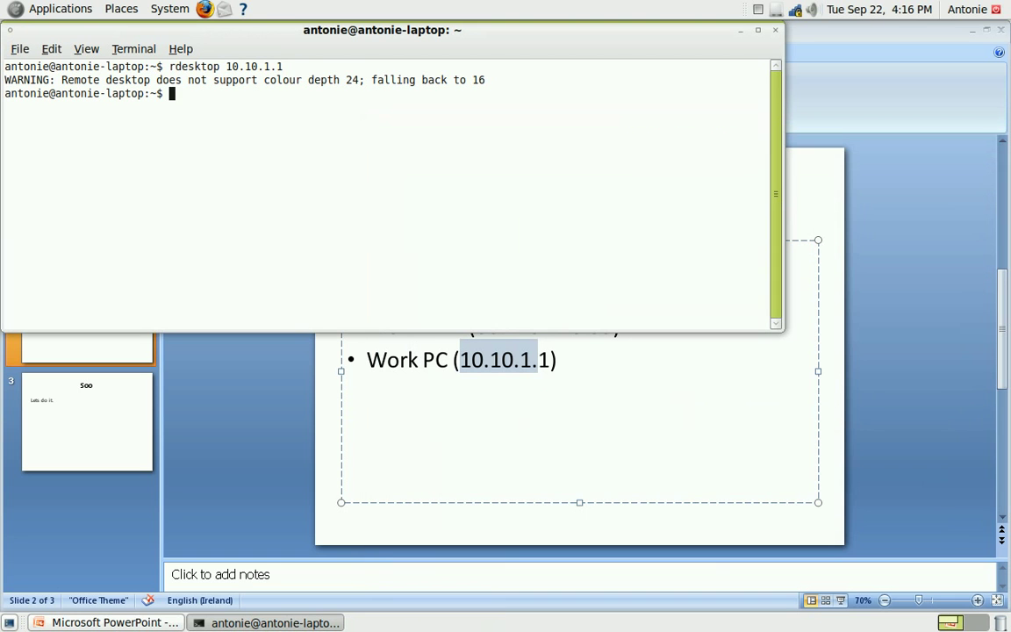
Trace 10.10.1.1 and 10.10.1.14 with mtr, confirming the hop through 10.10.1.250
text(mtr 10.10.1.1)
key(Return)
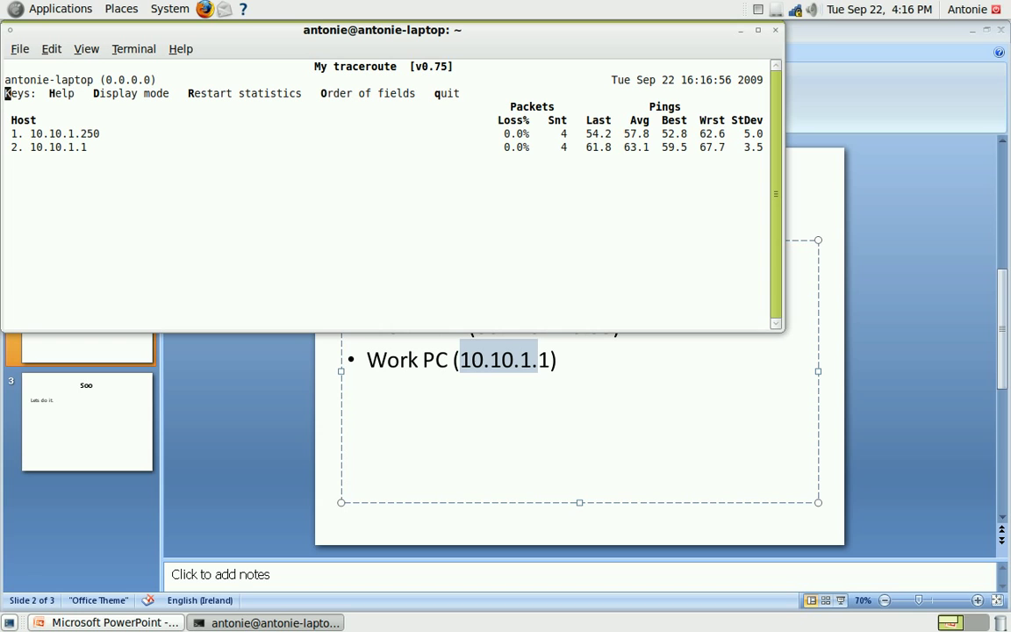
drag(28, 132, 123, 133)
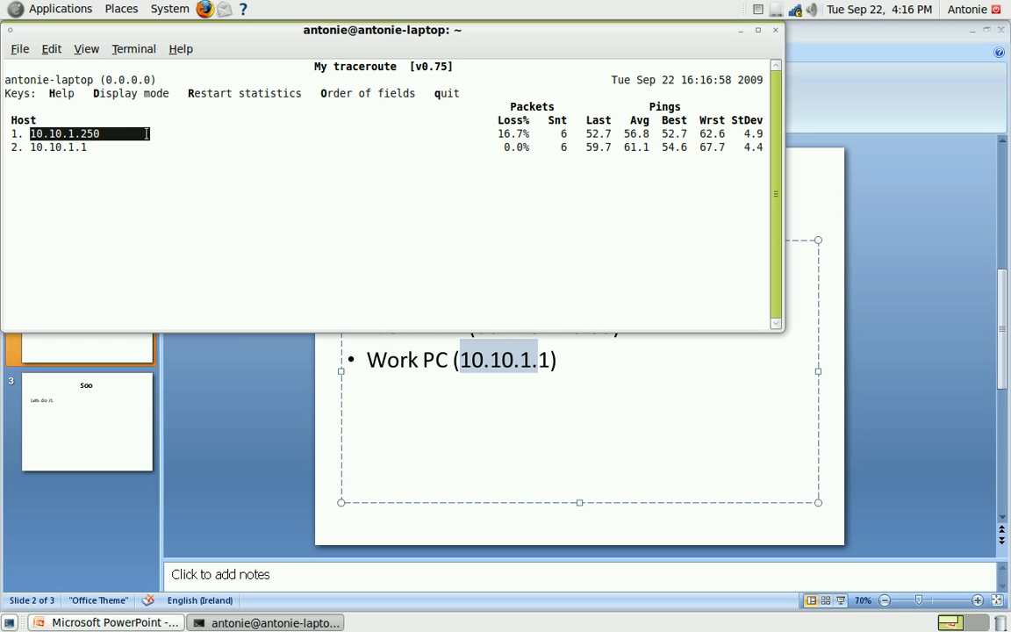
drag(30, 147, 88, 146)
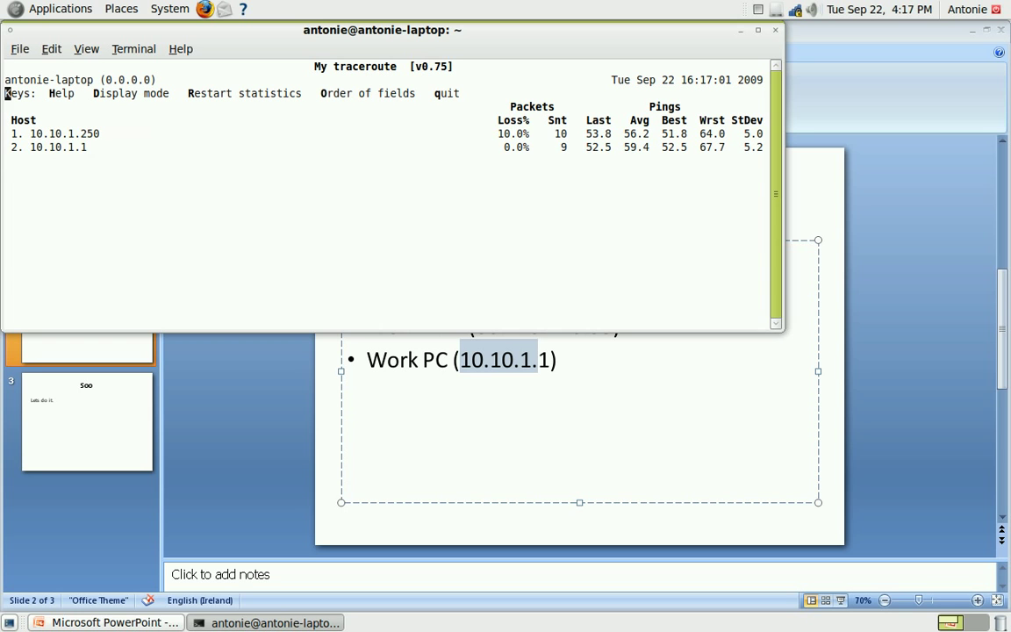
key(q)
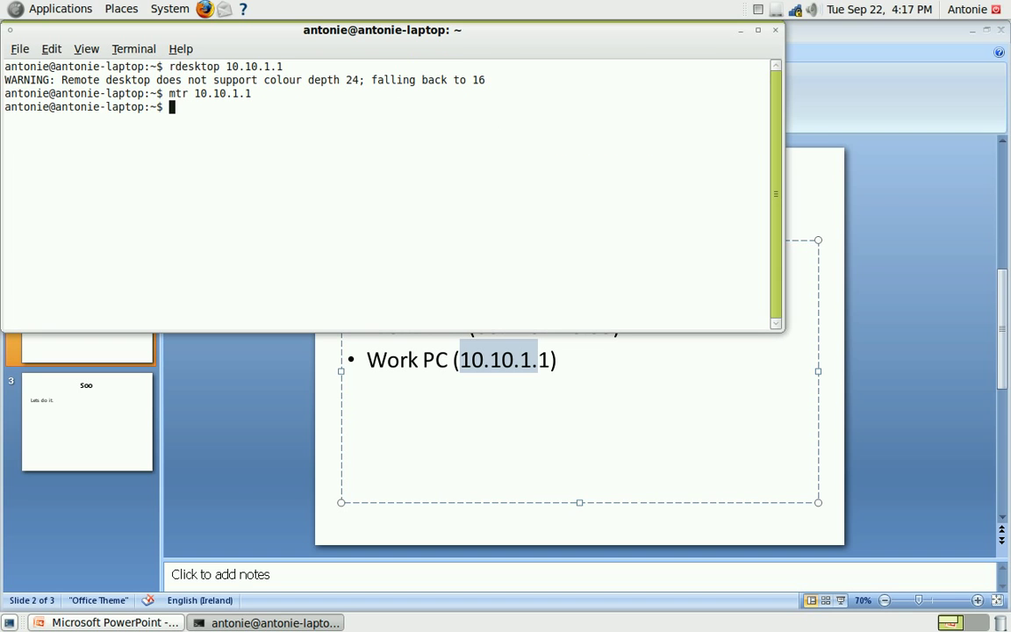
key(Up)
text(4)
key(Return)
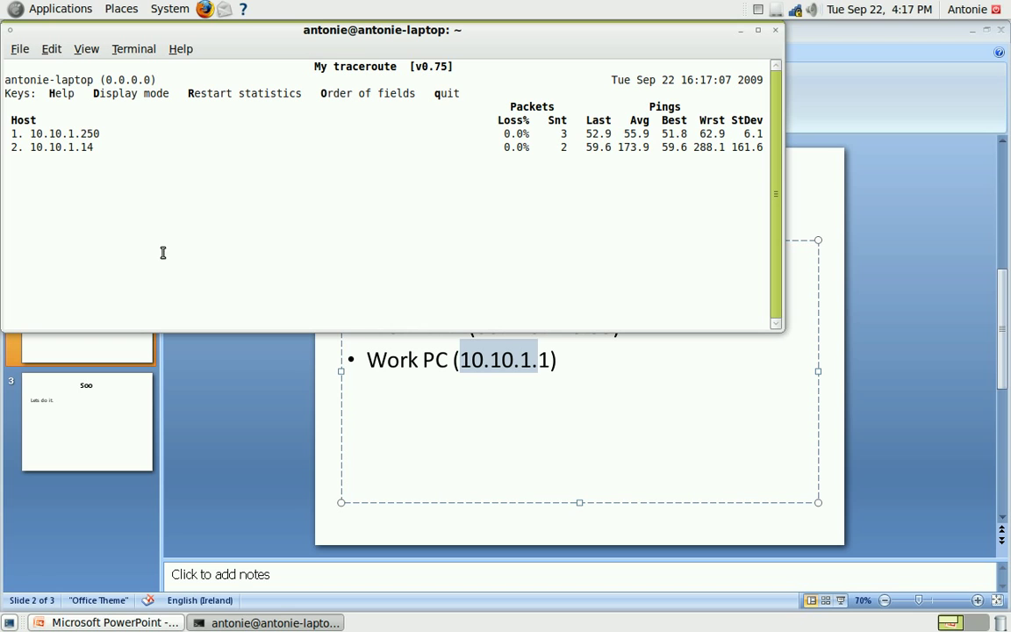
key(q)
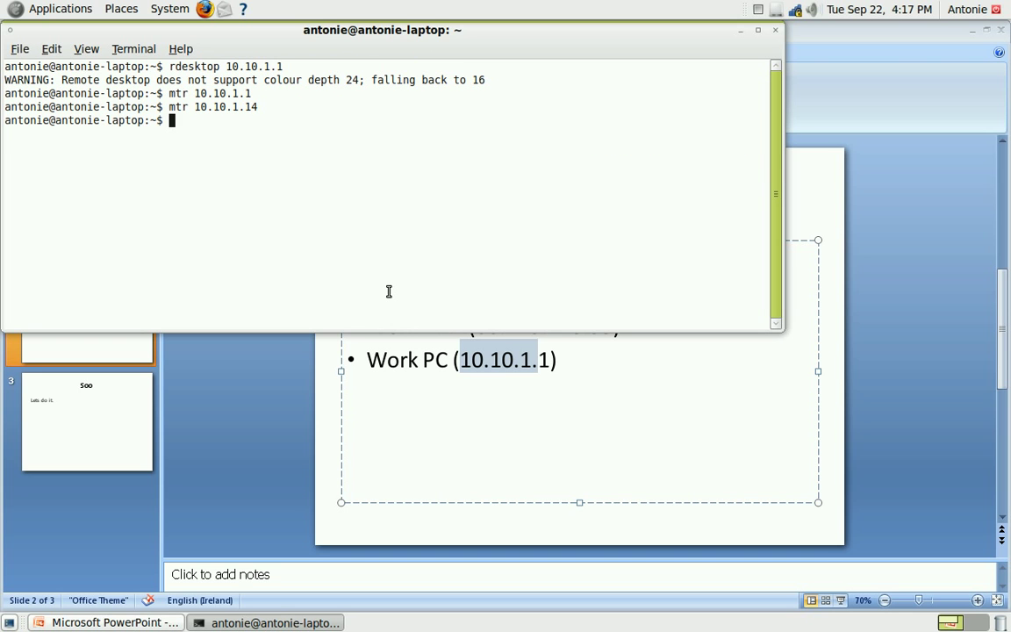
Run route -n to show 10.10.1.0 routed via ppp0, then type exit
text(route -n)
key(Return)
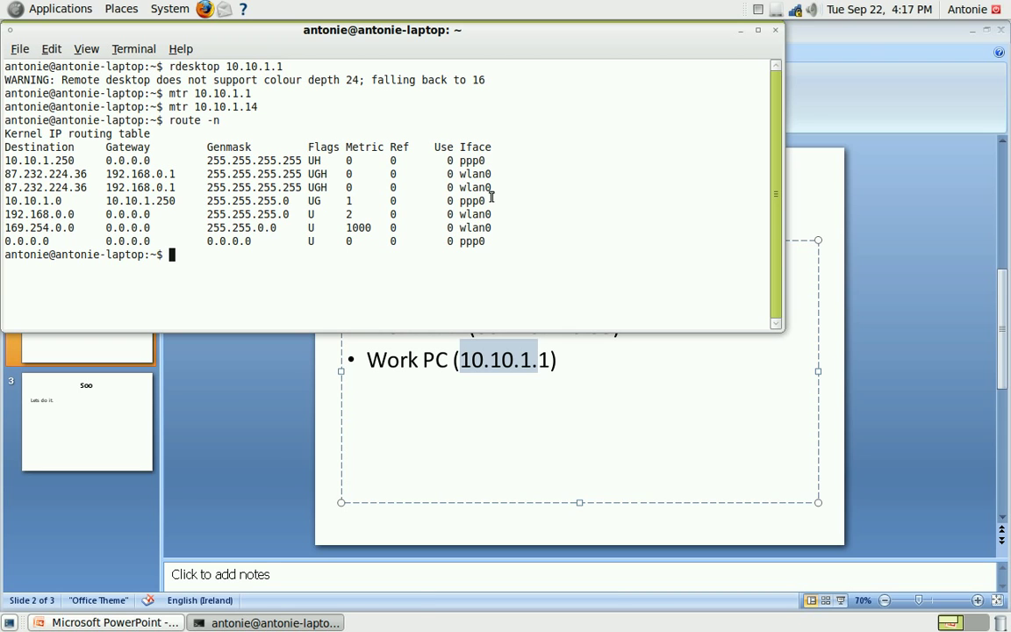
click(487, 241)
text(exit)
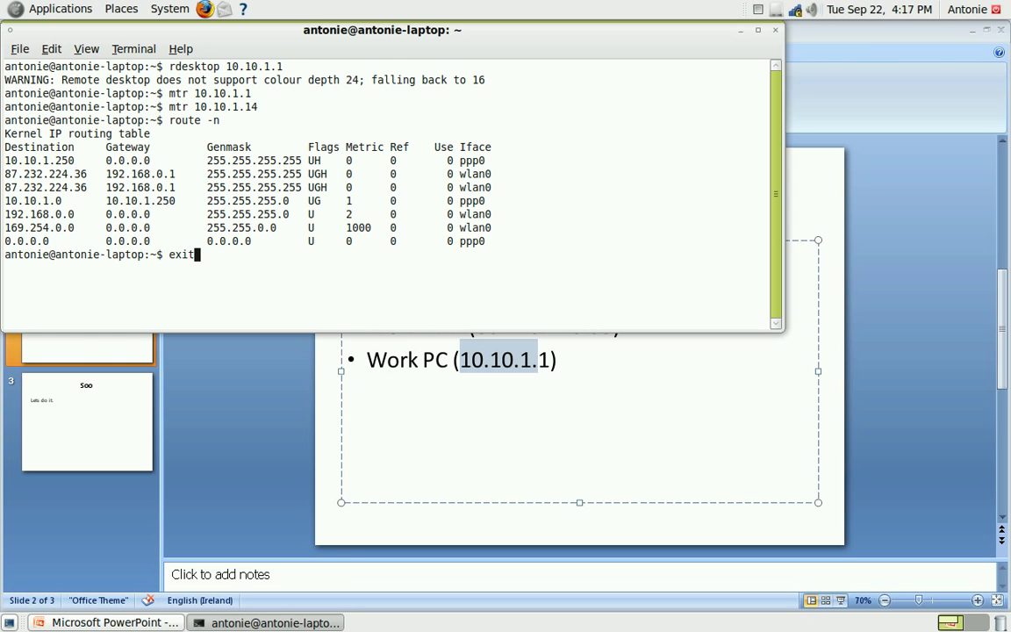